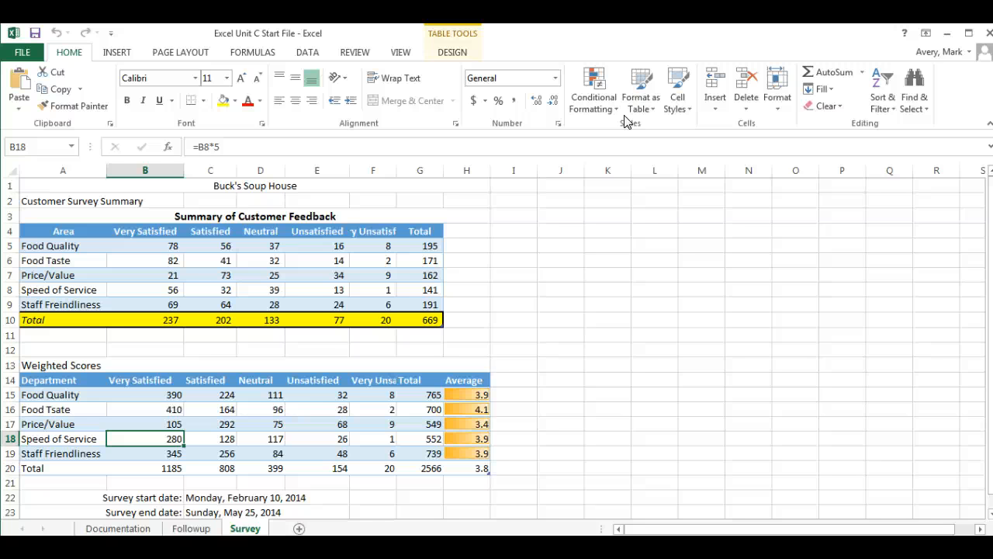
Glance at the Documentation and Followup sheets, then return to the Survey sheet
{"action": "left_click", "coordinate": [113, 531]}
{"action": "left_click", "coordinate": [191, 529]}
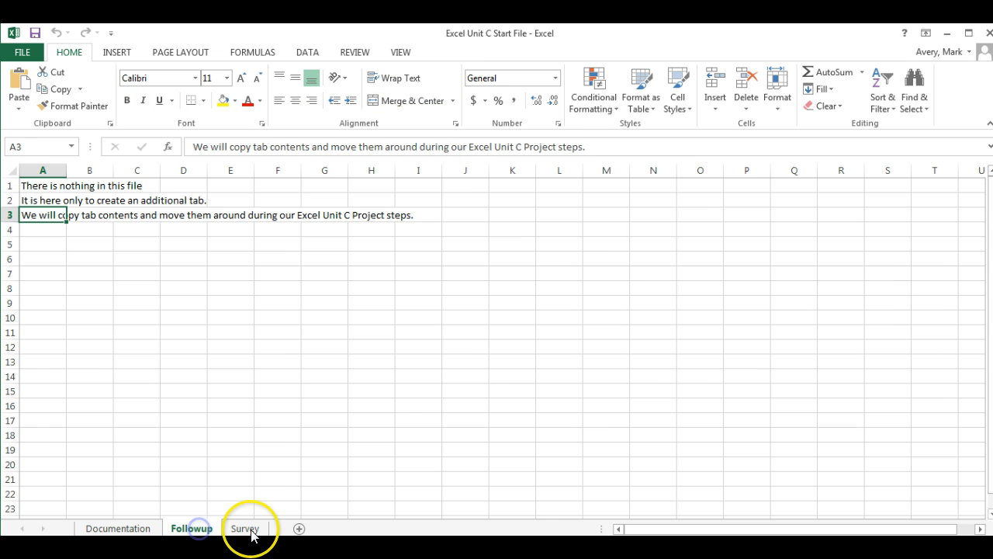
{"action": "left_click", "coordinate": [247, 530]}
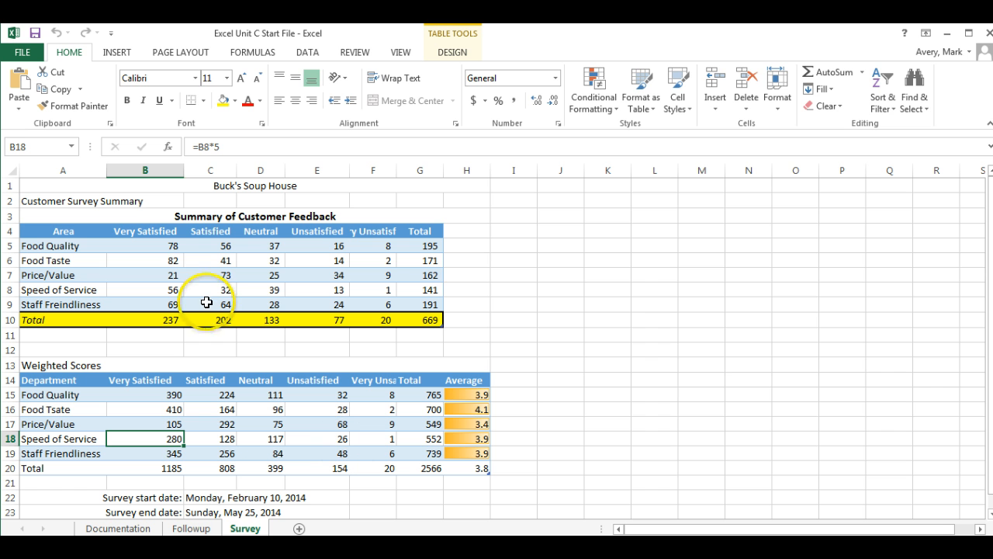
Preview the Slice, Berlin and Droplet workbook themes, finally keeping Slice
{"action": "left_click", "coordinate": [184, 53]}
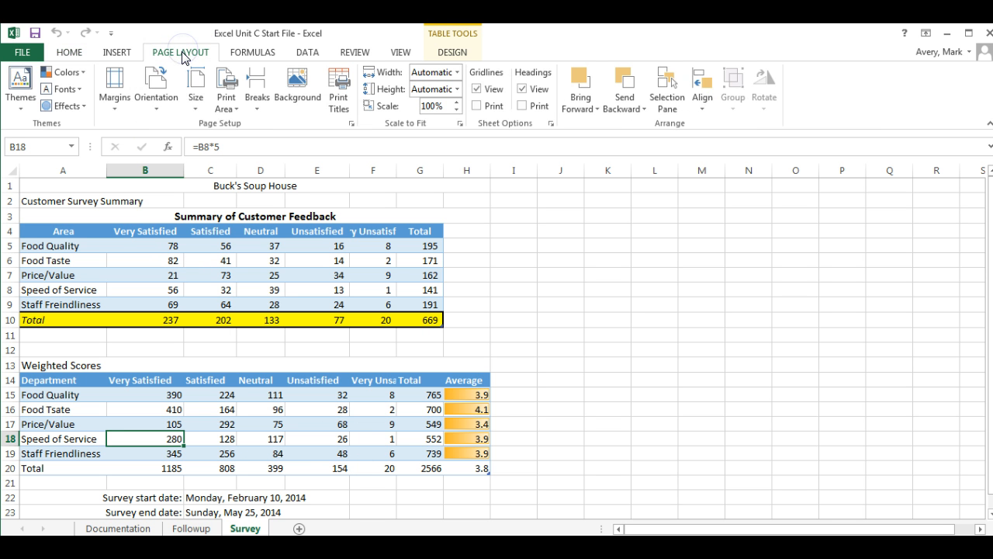
{"action": "left_click", "coordinate": [21, 112]}
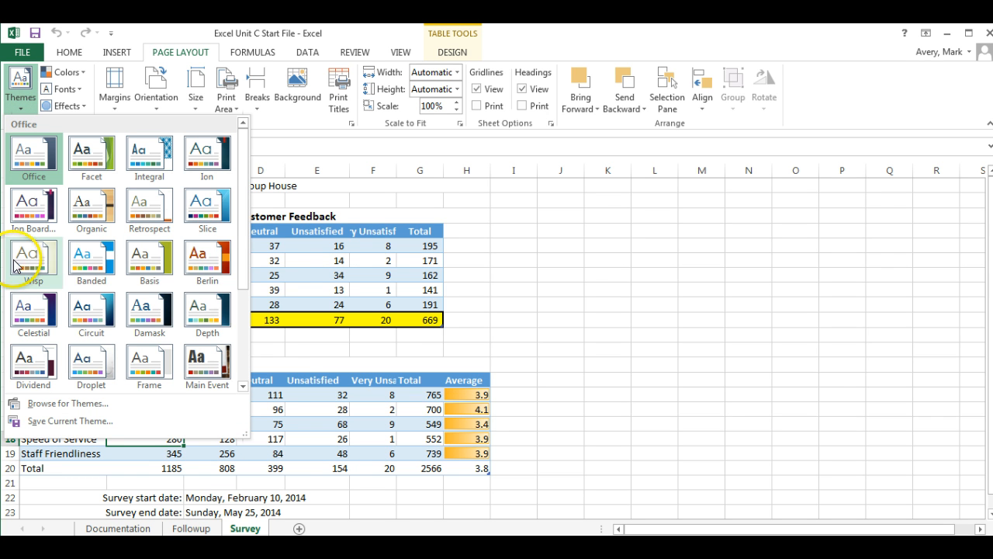
{"action": "left_click", "coordinate": [206, 204]}
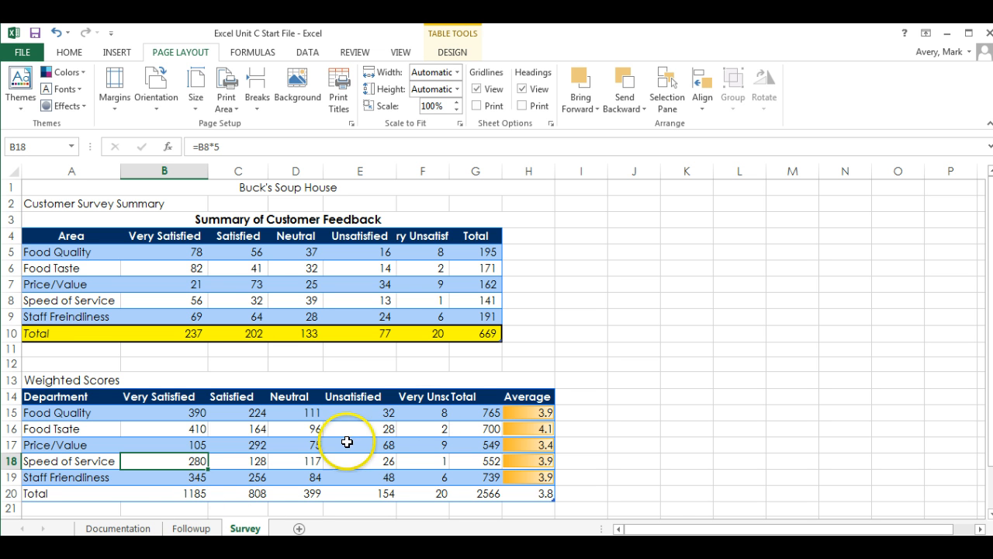
{"action": "left_click", "coordinate": [21, 109]}
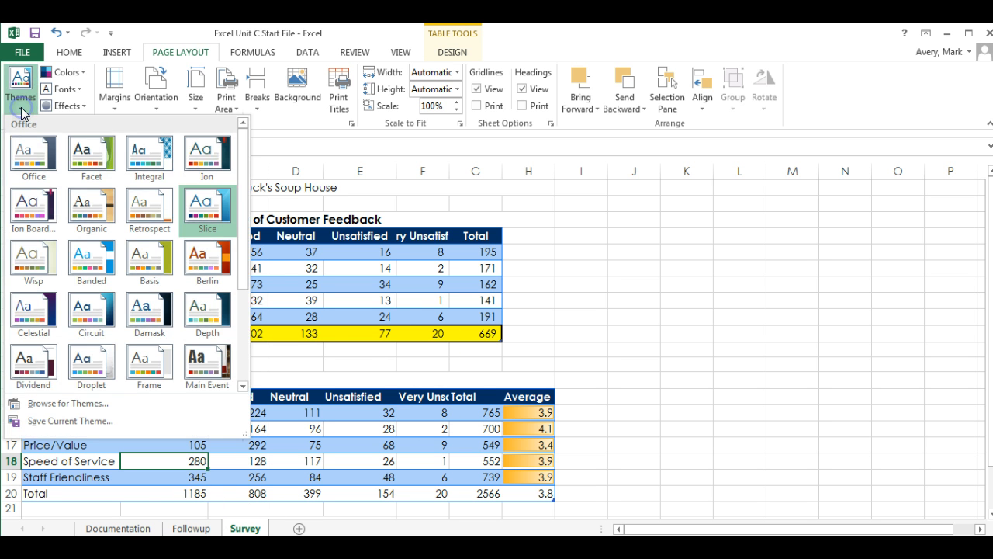
{"action": "left_click", "coordinate": [216, 270]}
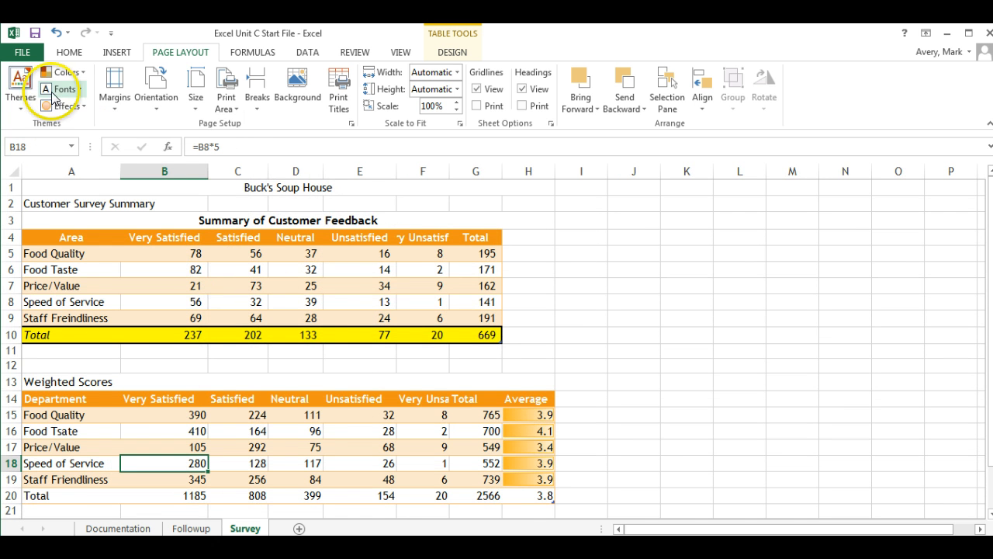
{"action": "left_click", "coordinate": [20, 97]}
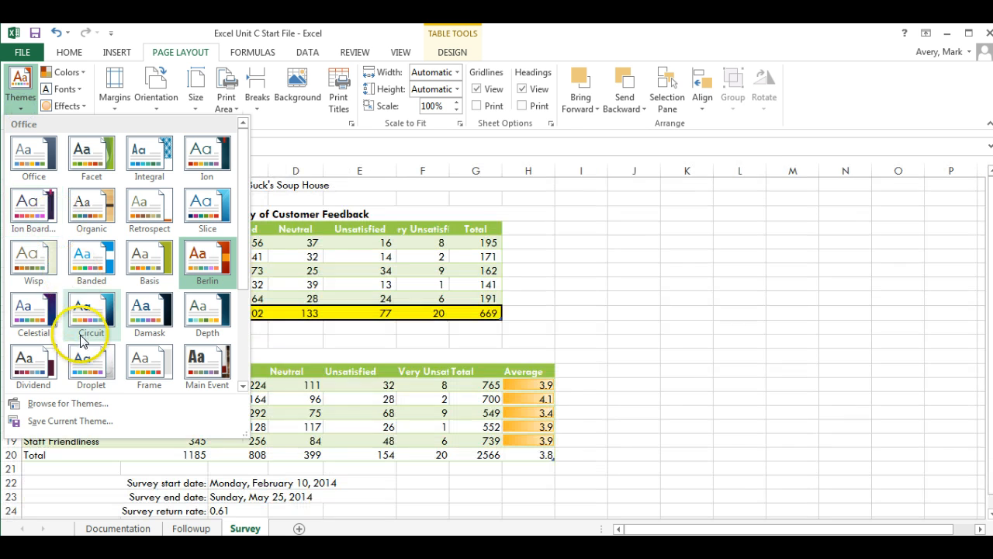
{"action": "left_click", "coordinate": [87, 359]}
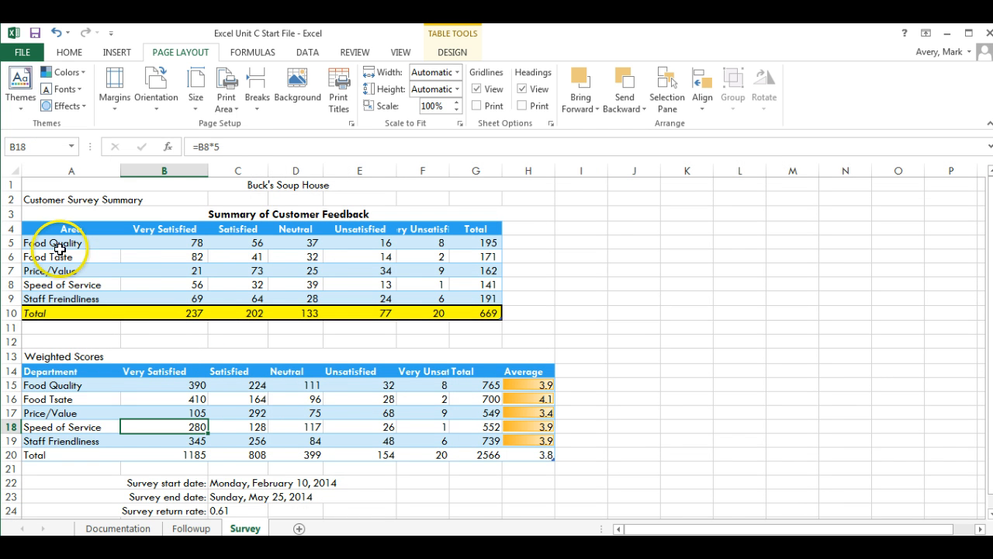
{"action": "left_click", "coordinate": [21, 113]}
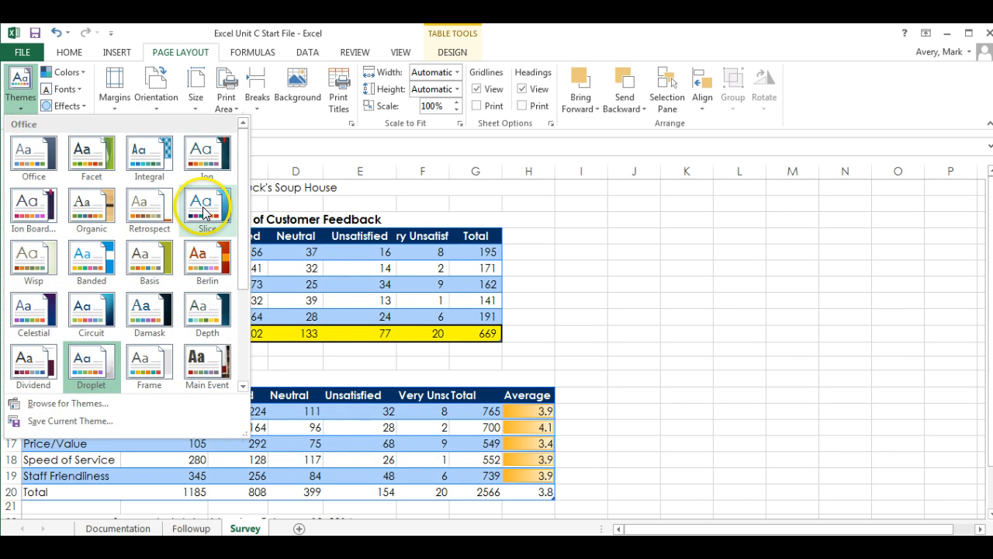
{"action": "left_click", "coordinate": [203, 214]}
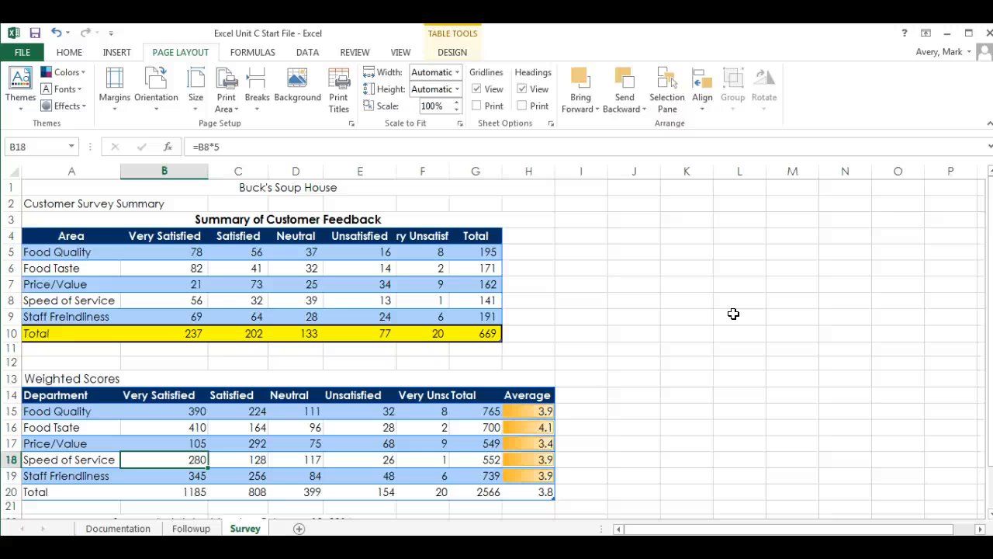
Format the Customer Survey Summary heading in A2 as Verdana, 12 point
{"action": "left_click", "coordinate": [64, 206]}
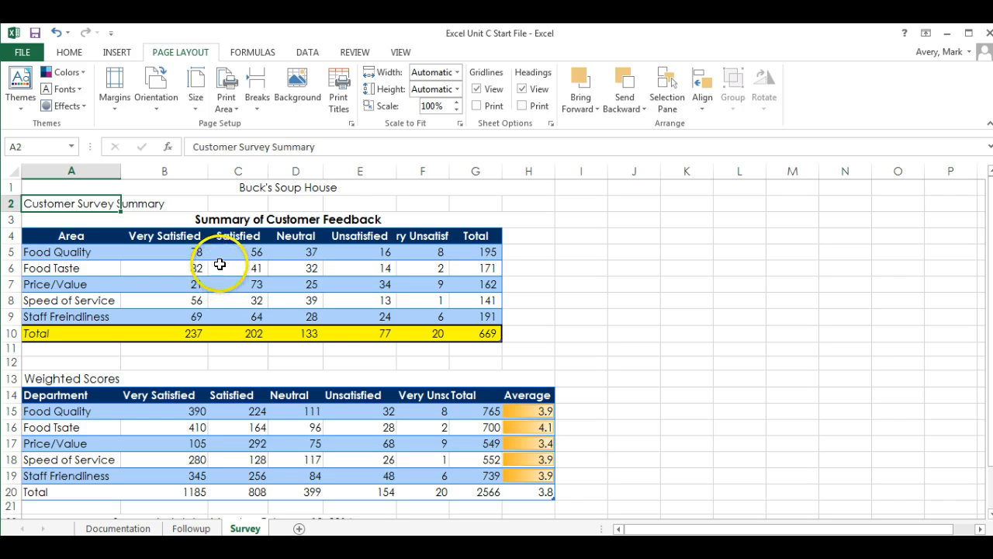
{"action": "left_click", "coordinate": [71, 52]}
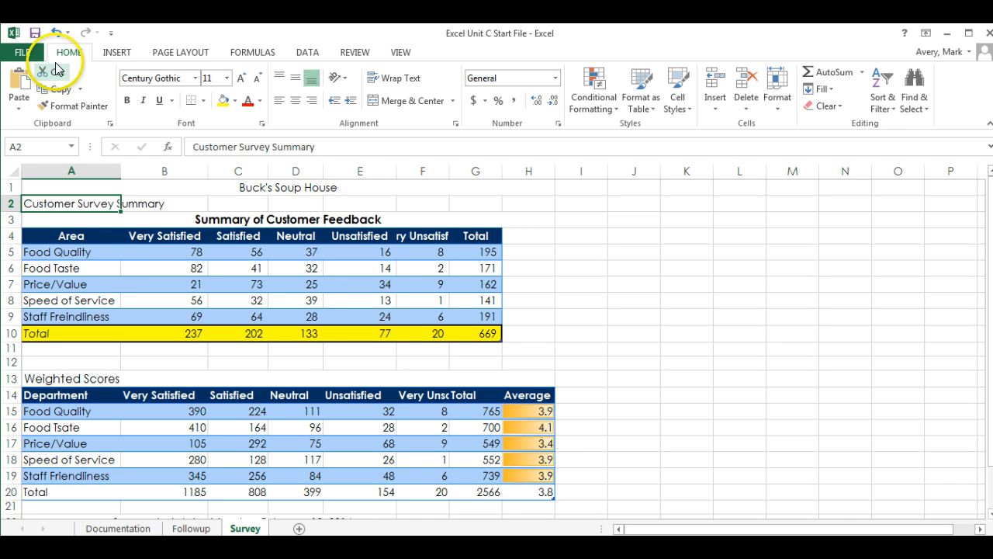
{"action": "left_click", "coordinate": [194, 78]}
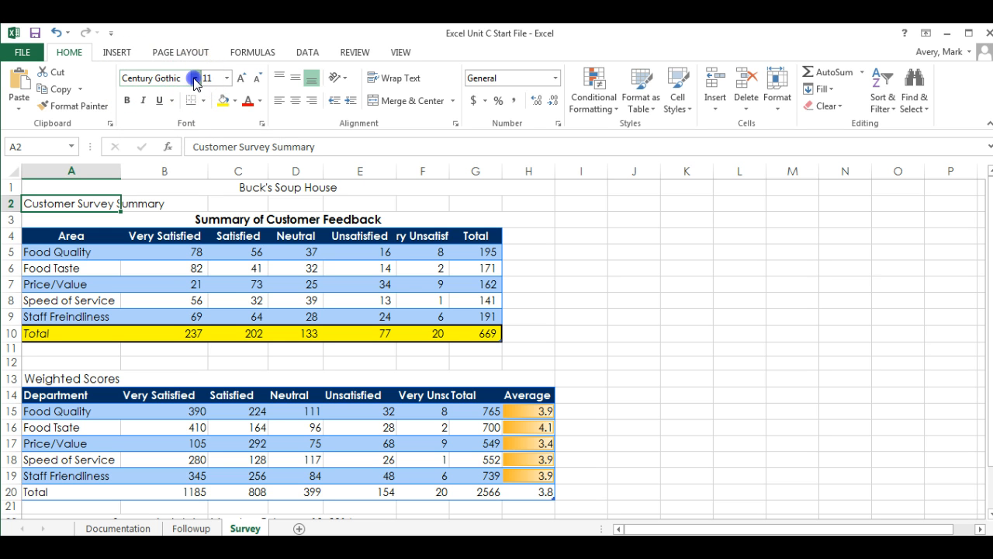
{"action": "left_click", "coordinate": [195, 78]}
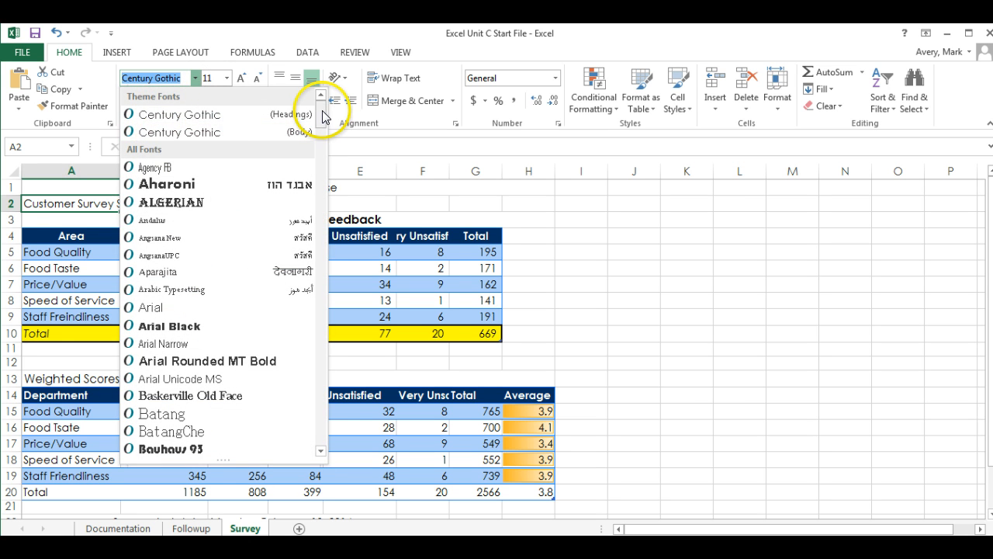
{"action": "left_click_drag", "start_coordinate": [323, 102], "coordinate": [317, 423]}
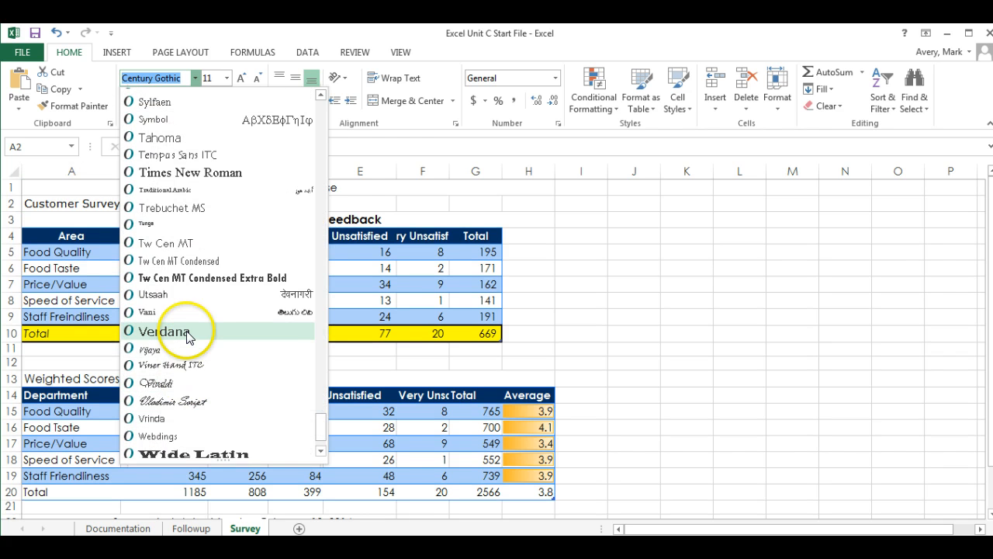
{"action": "left_click", "coordinate": [187, 332]}
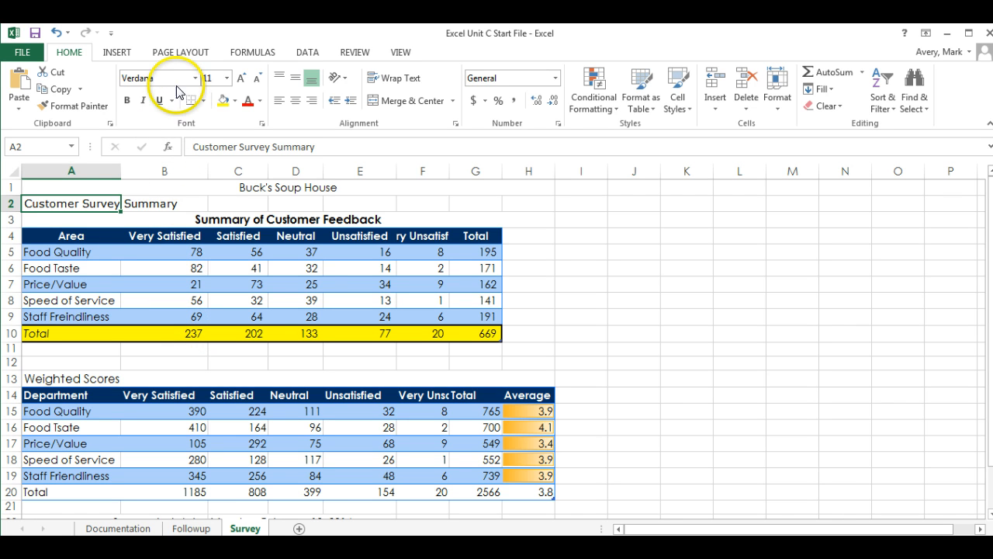
{"action": "left_click", "coordinate": [226, 77]}
{"action": "left_click", "coordinate": [210, 151]}
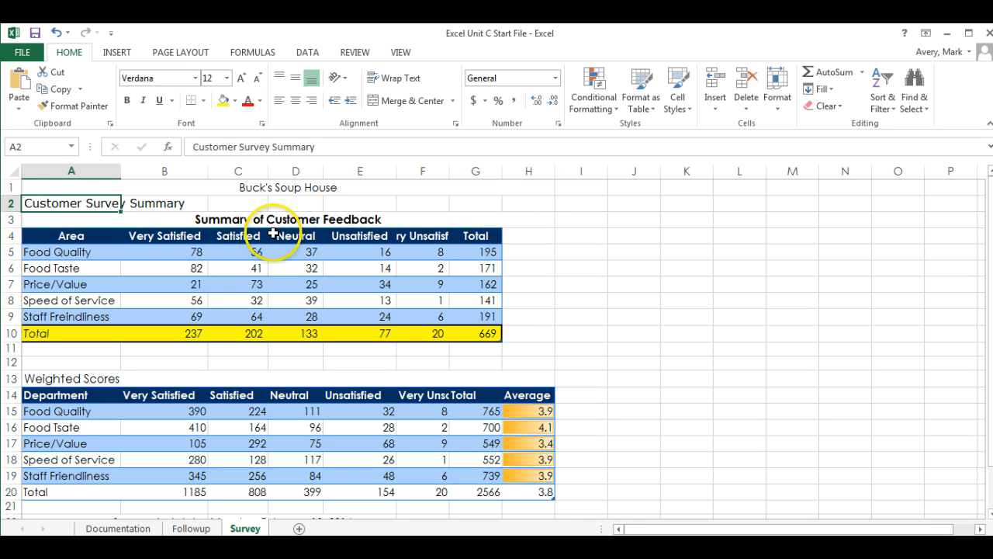
Merge and centre A2:H2 so the heading spans columns A through H
{"action": "left_click_drag", "start_coordinate": [50, 203], "coordinate": [526, 208]}
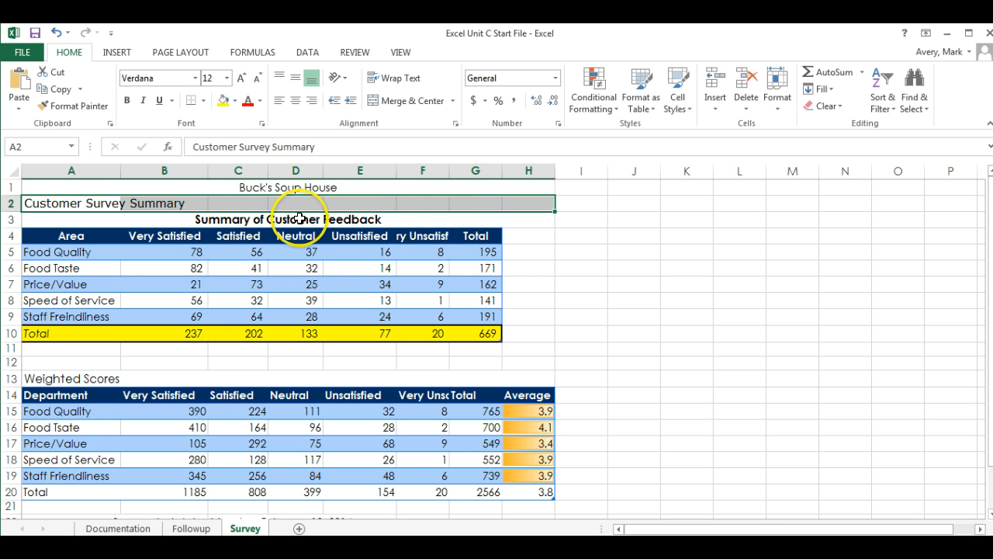
{"action": "left_click", "coordinate": [410, 104]}
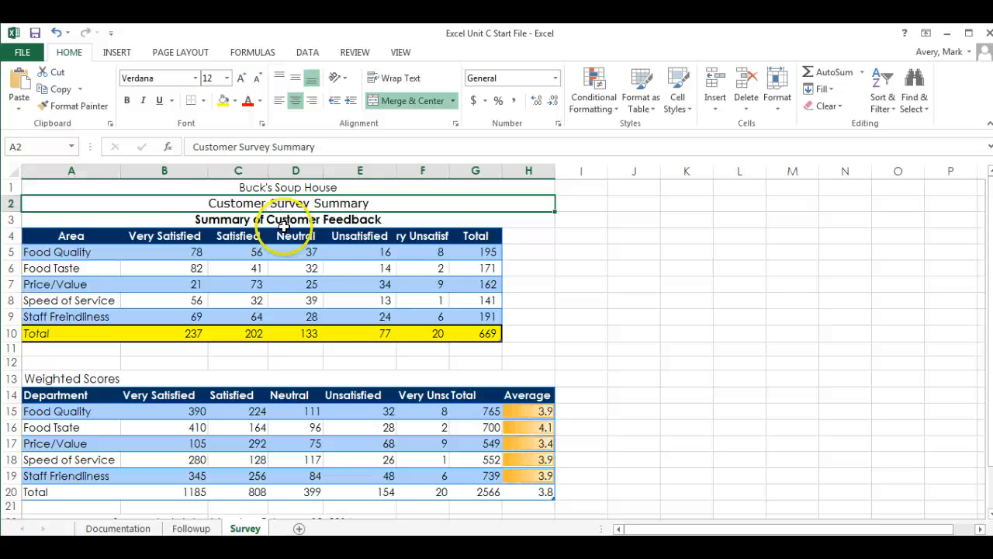
{"action": "scroll", "coordinate": [195, 412], "scroll_direction": "down", "scroll_amount": 1}
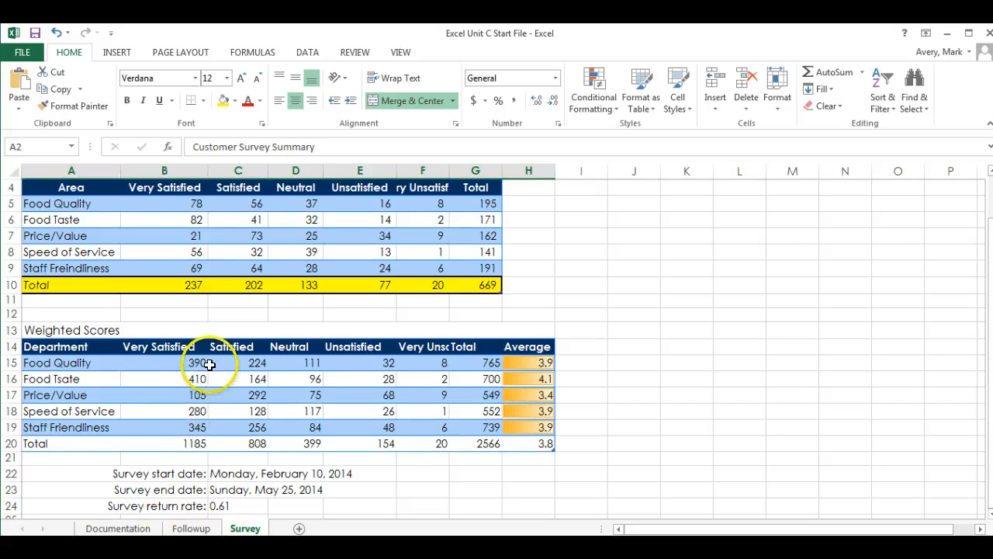
{"action": "scroll", "coordinate": [131, 308], "scroll_direction": "up", "scroll_amount": 1}
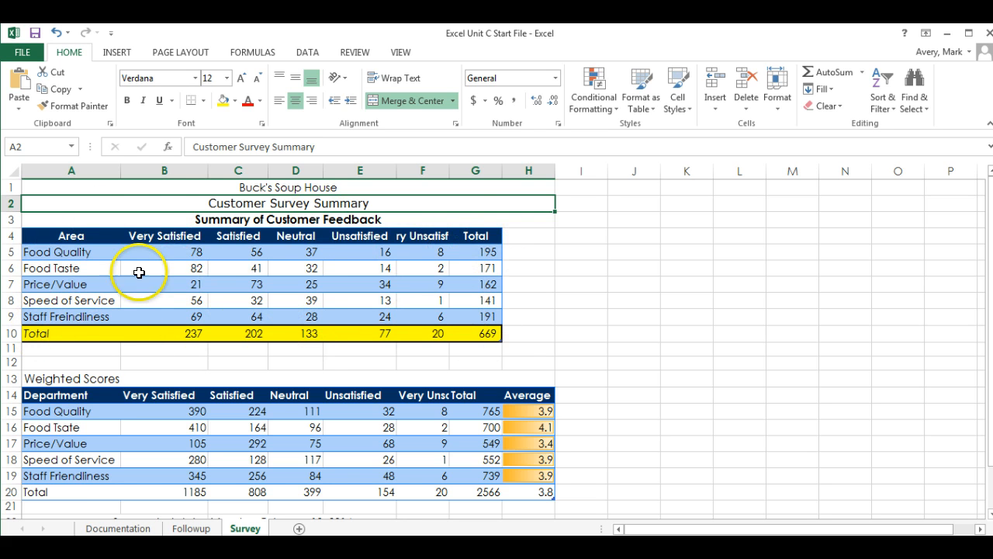
Apply a Thick Box Border to the Total row A20:H20
{"action": "left_click", "coordinate": [50, 492]}
{"action": "left_click_drag", "start_coordinate": [52, 492], "coordinate": [538, 494]}
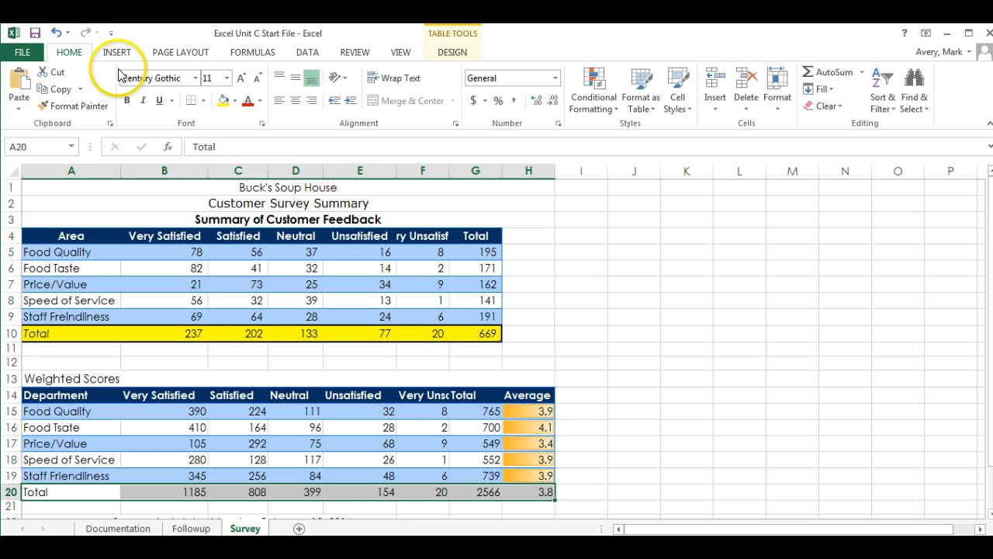
{"action": "left_click", "coordinate": [205, 100]}
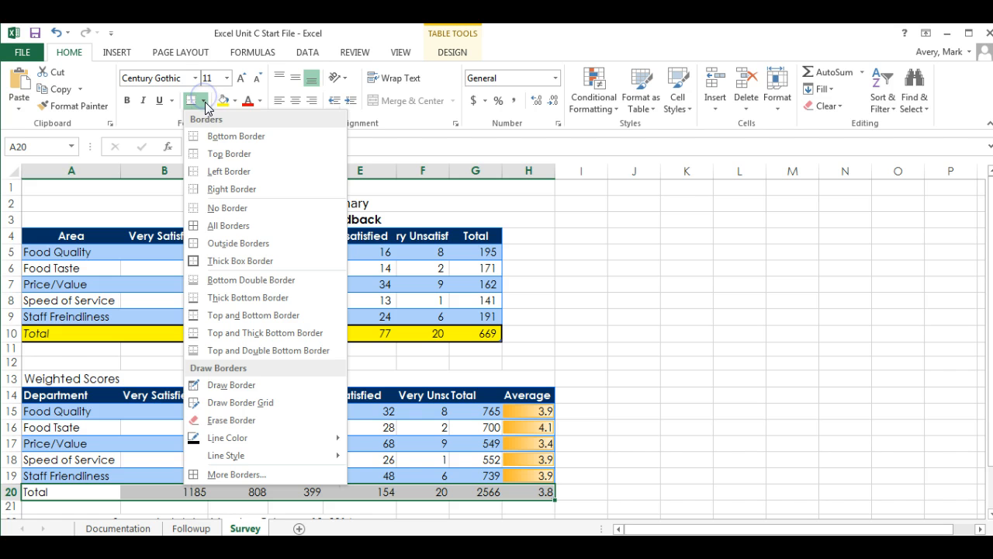
{"action": "left_click", "coordinate": [243, 261]}
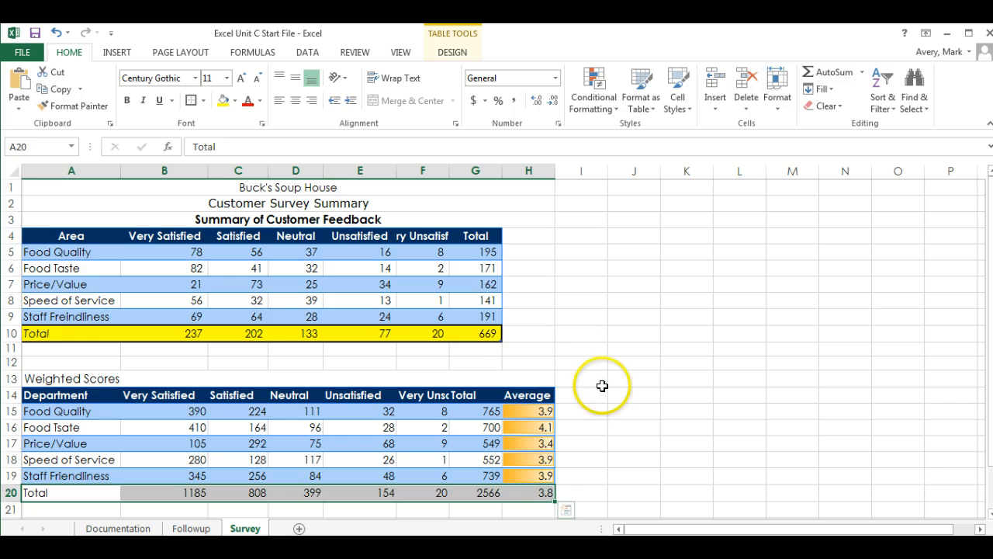
{"action": "left_click_drag", "start_coordinate": [601, 381], "coordinate": [601, 394]}
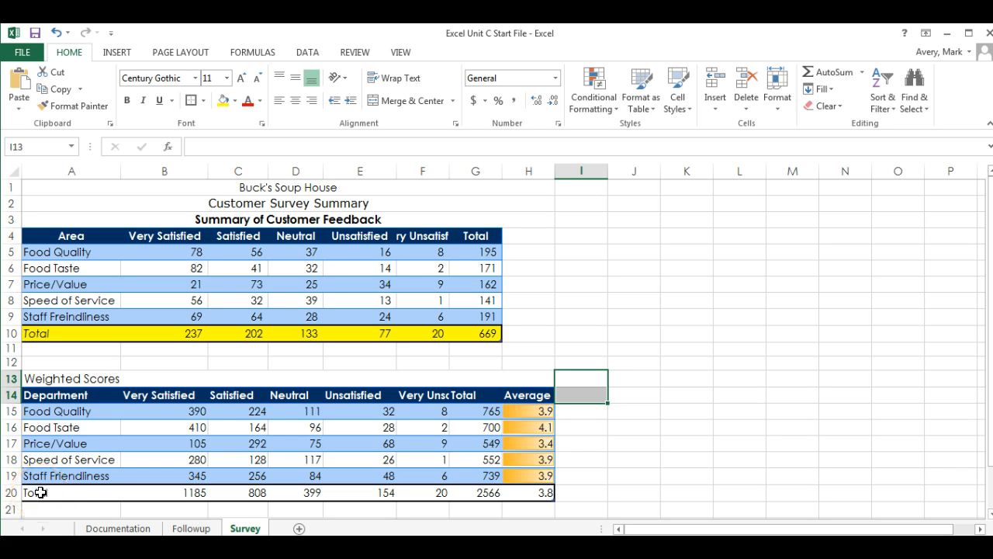
{"action": "left_click_drag", "start_coordinate": [40, 492], "coordinate": [548, 492]}
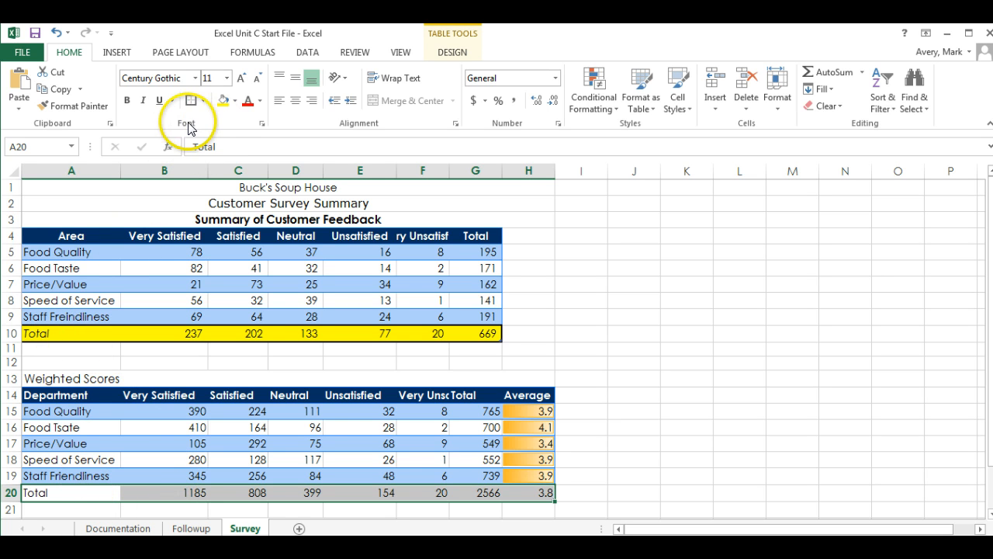
Fill the A20:H20 Total row with the standard yellow colour
{"action": "left_click", "coordinate": [234, 101]}
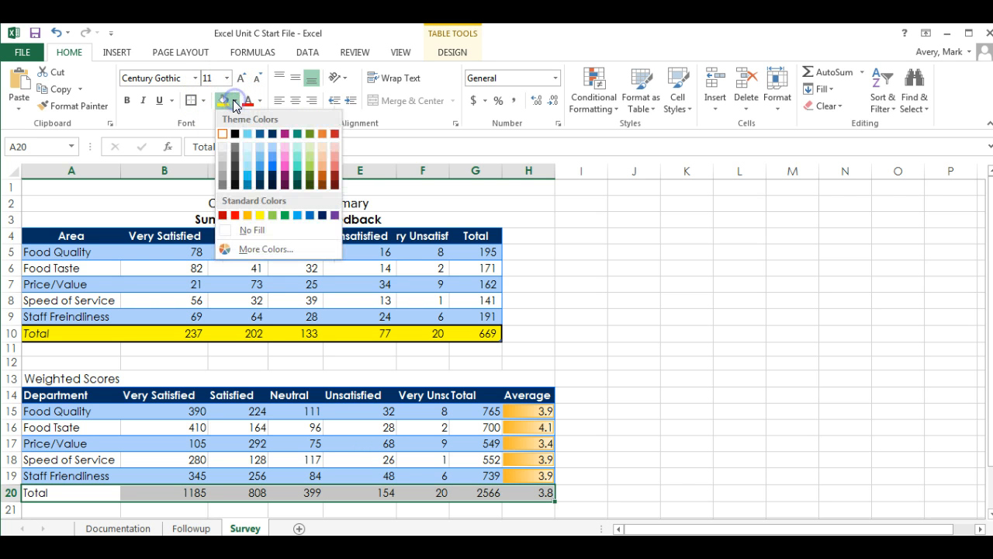
{"action": "left_click", "coordinate": [260, 216]}
{"action": "left_click", "coordinate": [554, 323]}
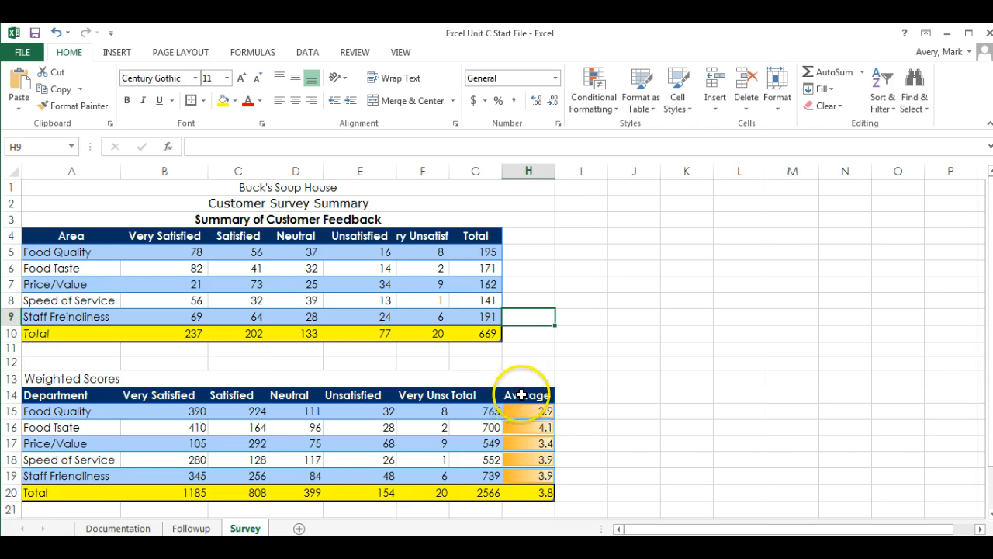
Add a non-bold comment to H14 reading 'Weighted average on a scale of 1-5.'
{"action": "right_click", "coordinate": [520, 395]}
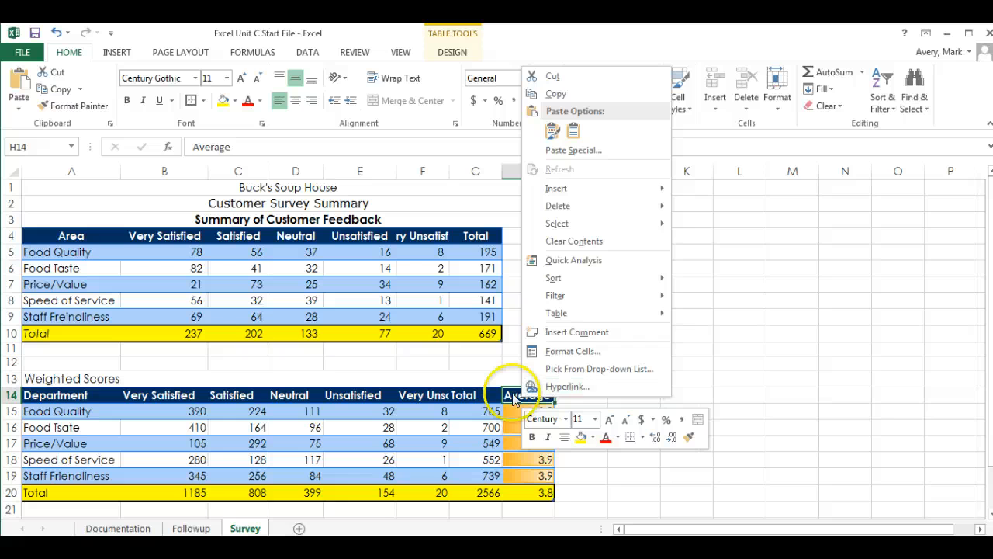
{"action": "left_click", "coordinate": [551, 334]}
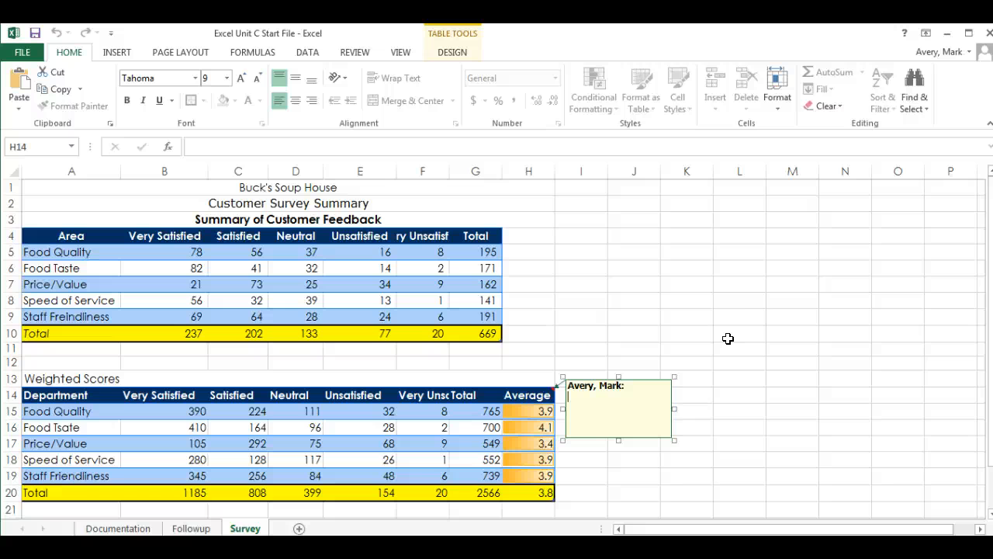
{"action": "left_click", "coordinate": [681, 298]}
{"action": "left_click", "coordinate": [641, 389]}
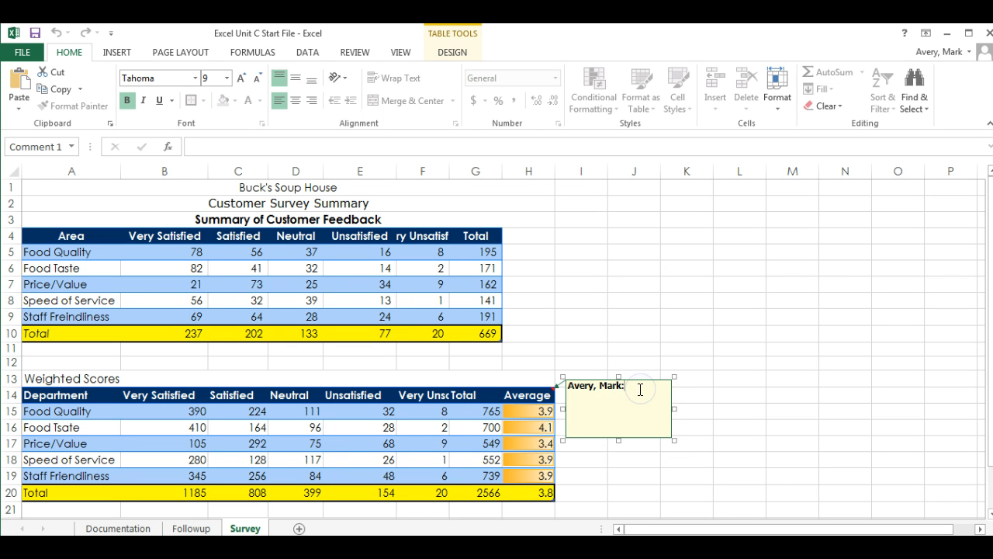
{"action": "key", "text": "BackSpace"}
{"action": "key", "text": "BackSpace"}
{"action": "key", "text": "BackSpace"}
{"action": "key", "text": "BackSpace"}
{"action": "key", "text": "BackSpace"}
{"action": "key", "text": "BackSpace"}
{"action": "key", "text": "BackSpace"}
{"action": "key", "text": "BackSpace"}
{"action": "key", "text": "BackSpace"}
{"action": "key", "text": "BackSpace"}
{"action": "key", "text": "BackSpace"}
{"action": "key", "text": "BackSpace"}
{"action": "key", "text": "ctrl+b"}
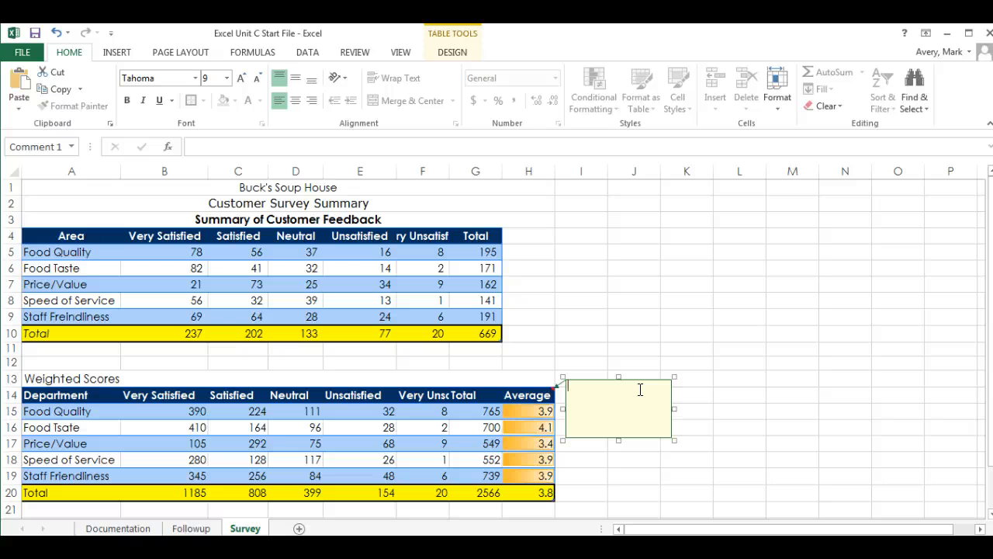
{"action": "type", "text": "Weighted average on a scale of 1-5."}
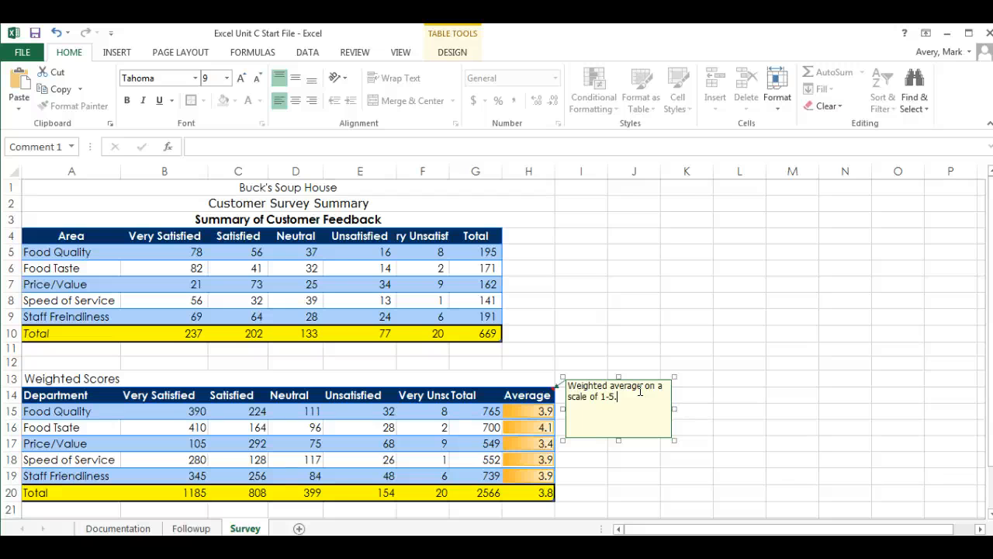
{"action": "left_click", "coordinate": [595, 319]}
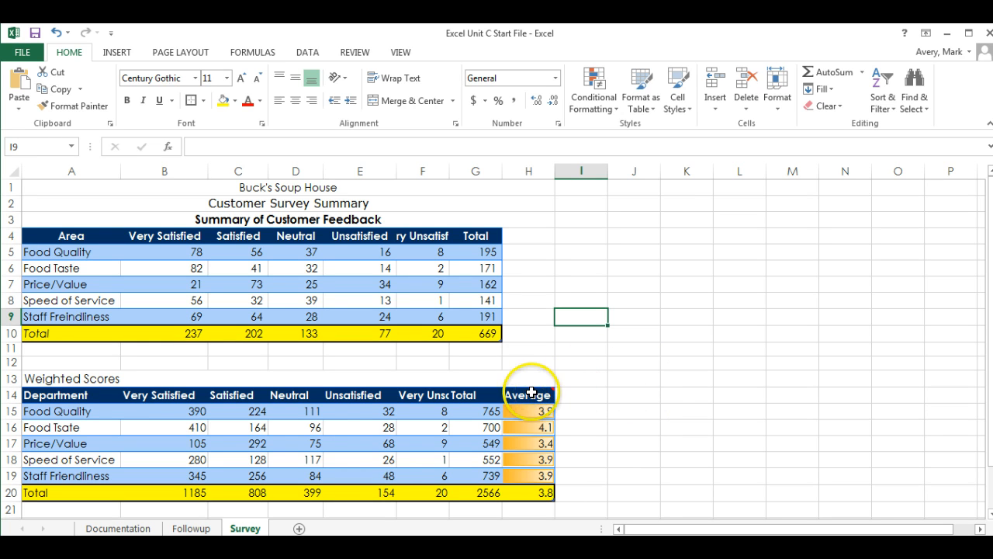
{"action": "mouse_move", "coordinate": [533, 393]}
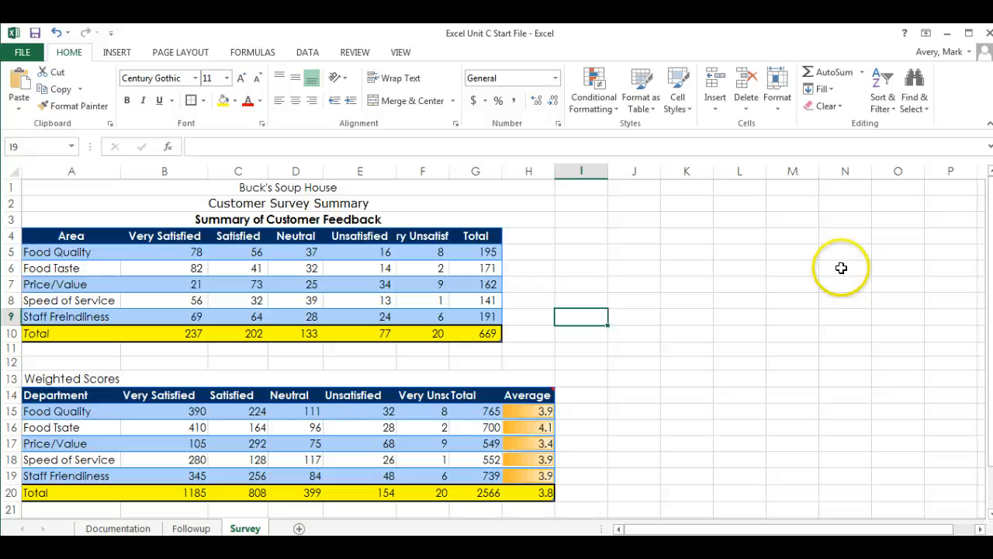
Apply the 20% - Accent1 cell style to the Buck's Soup House title in A1
{"action": "left_click", "coordinate": [56, 187]}
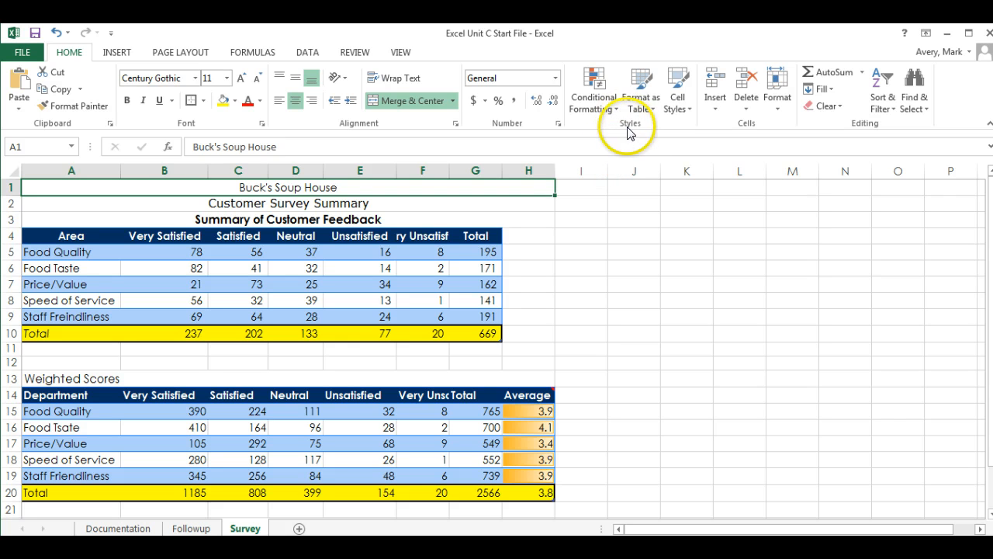
{"action": "left_click", "coordinate": [688, 107]}
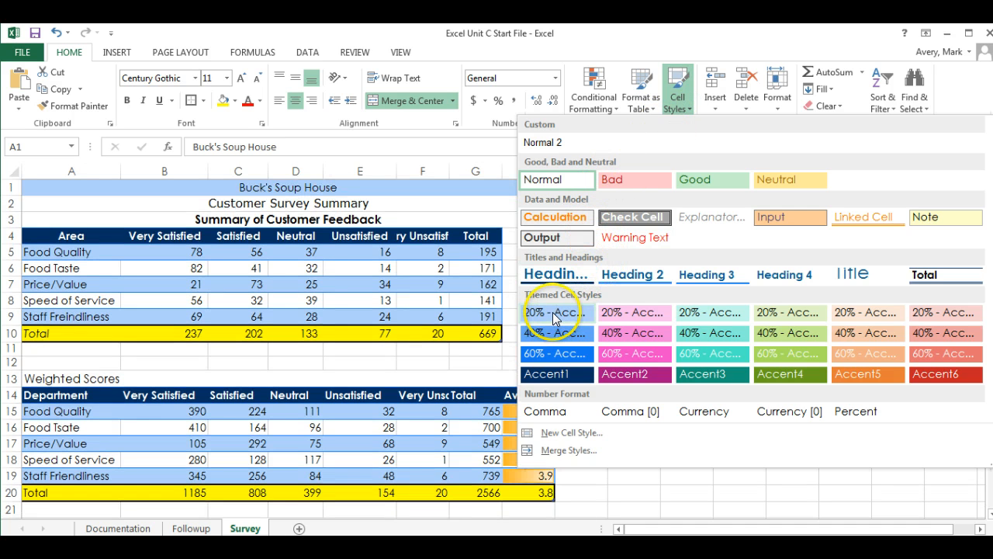
{"action": "left_click", "coordinate": [553, 312]}
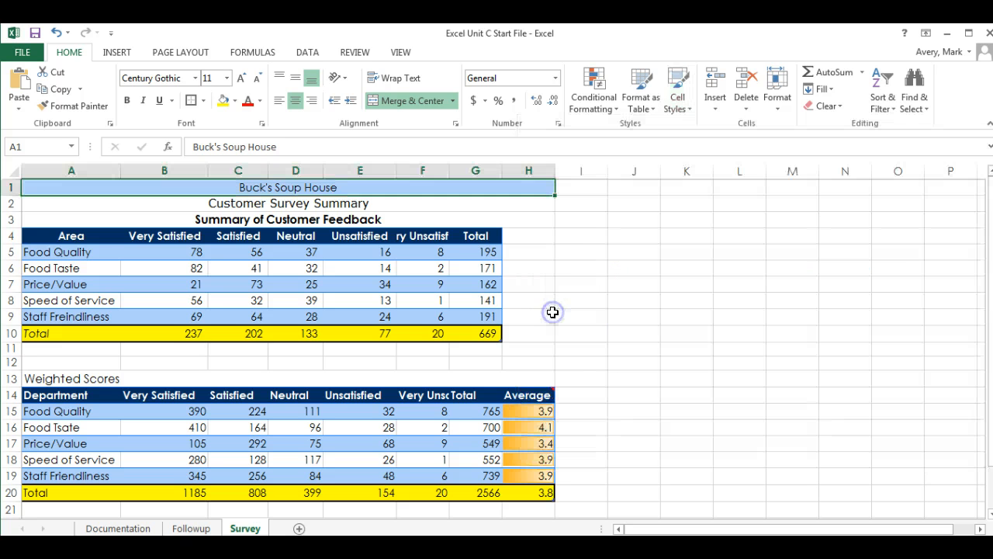
{"action": "left_click", "coordinate": [552, 271]}
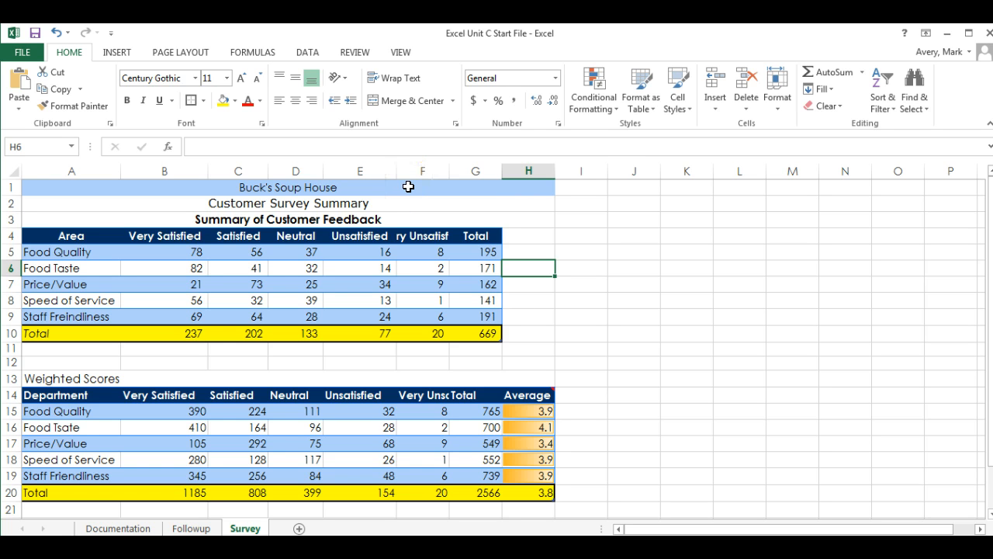
Give H6 the 20% - Accent1 style and make the A1 title bold
{"action": "left_click", "coordinate": [689, 111]}
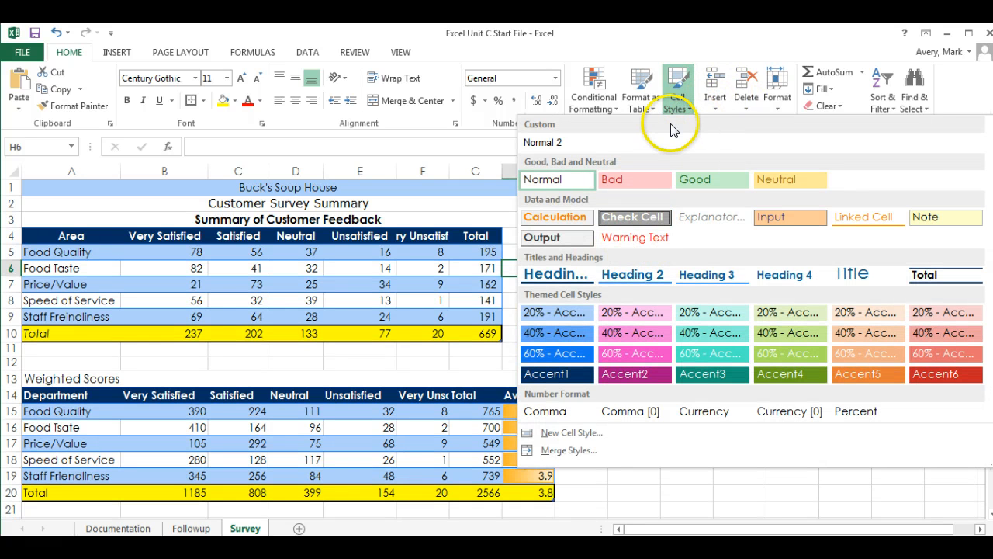
{"action": "left_click", "coordinate": [549, 312]}
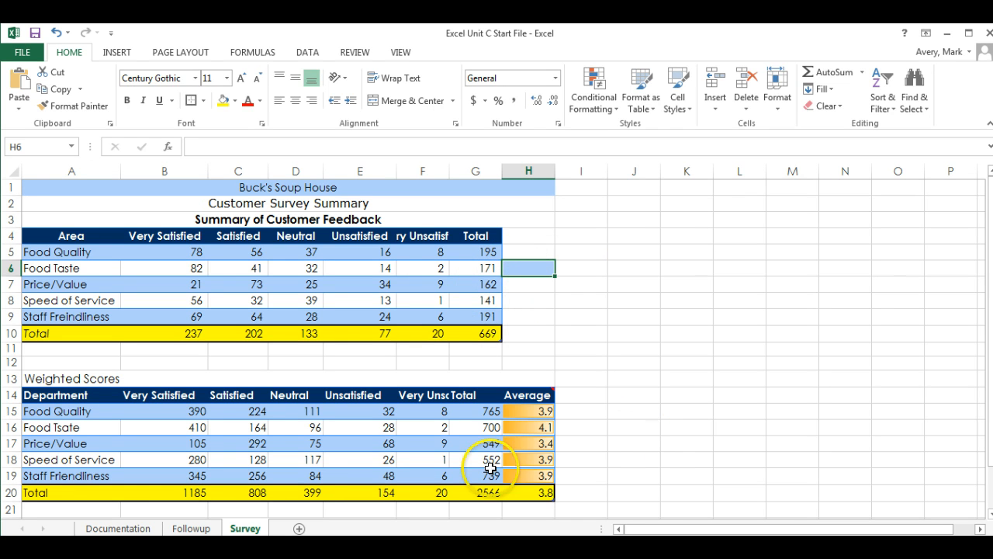
{"action": "left_click", "coordinate": [279, 187]}
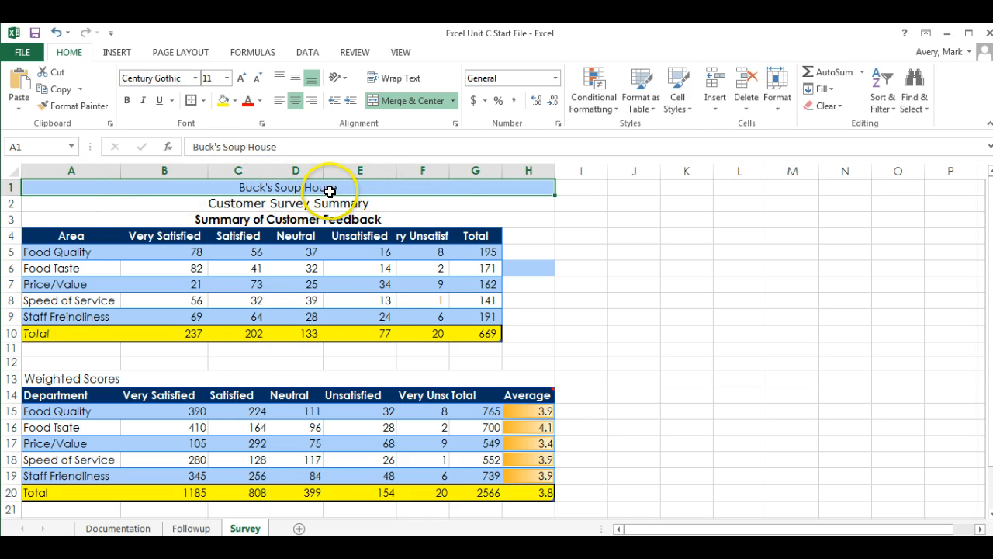
{"action": "left_click", "coordinate": [126, 100]}
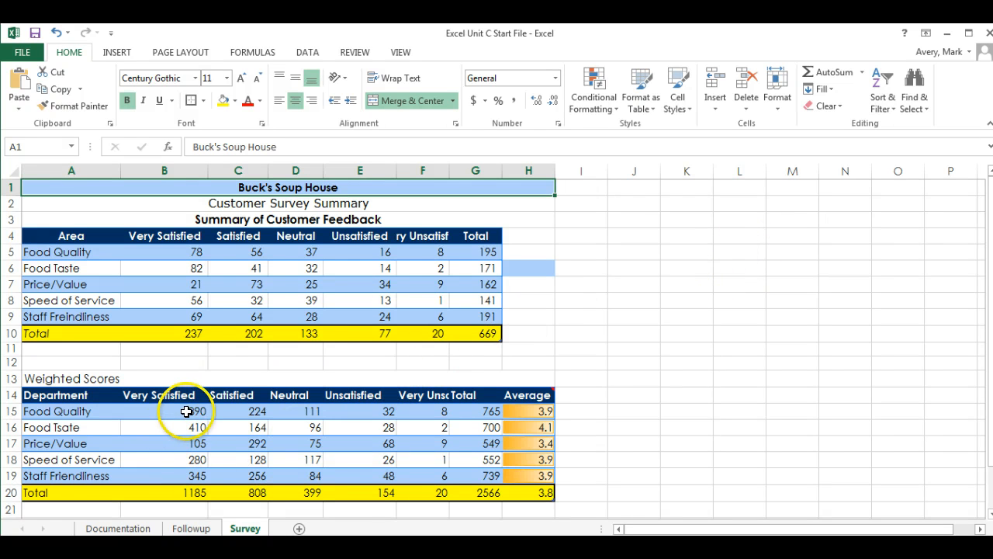
Apply the Comma cell style to the weighted score values in B15:G20
{"action": "left_click", "coordinate": [192, 493]}
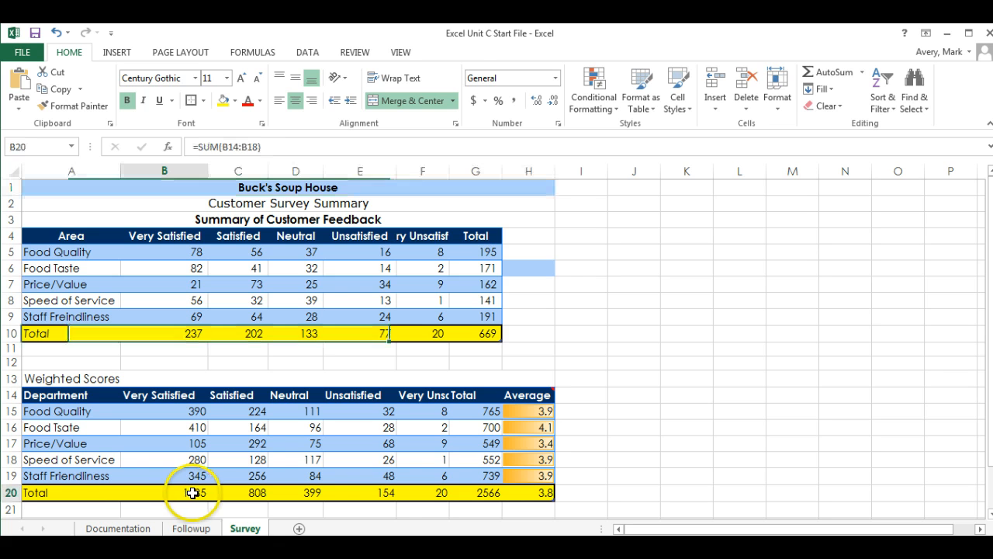
{"action": "left_click", "coordinate": [489, 492]}
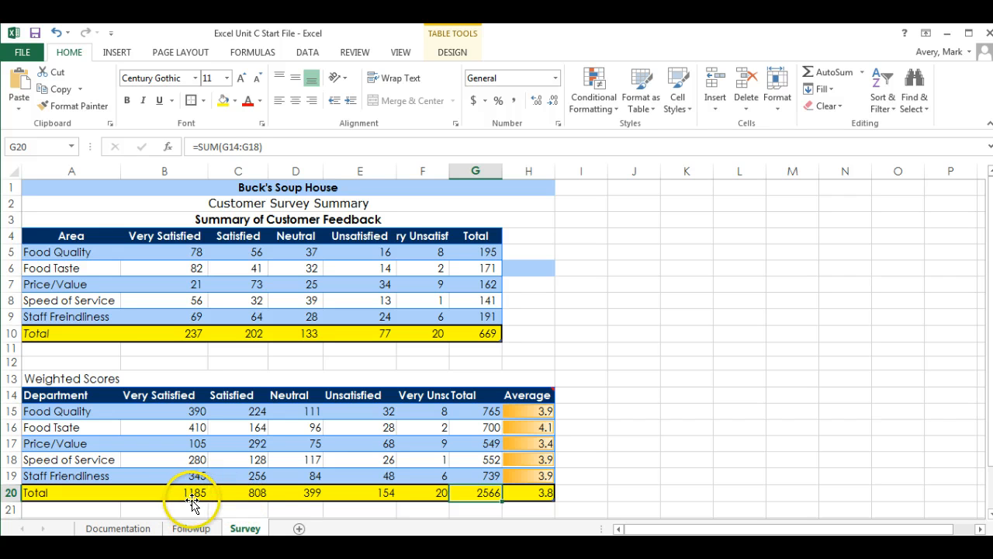
{"action": "left_click", "coordinate": [183, 411]}
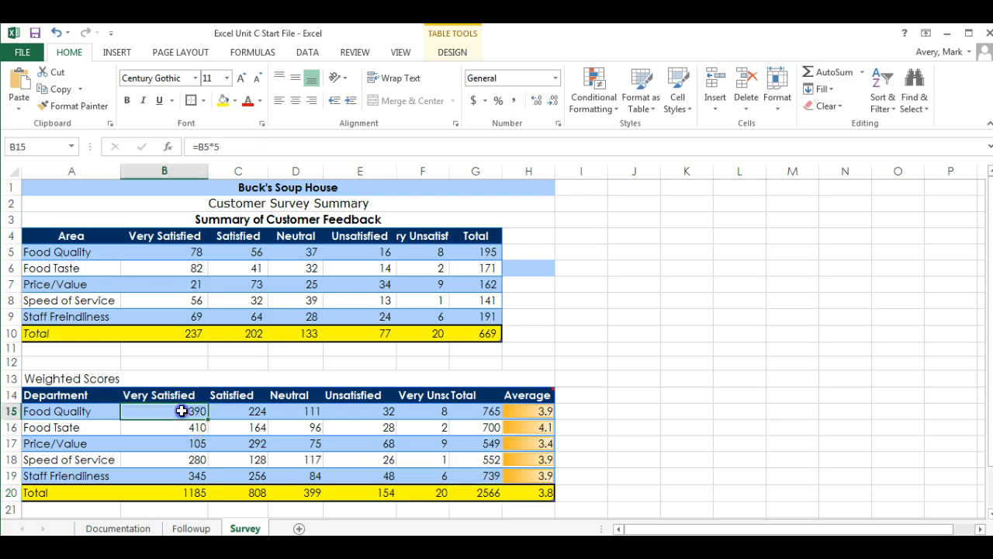
{"action": "left_click_drag", "start_coordinate": [198, 411], "coordinate": [483, 491]}
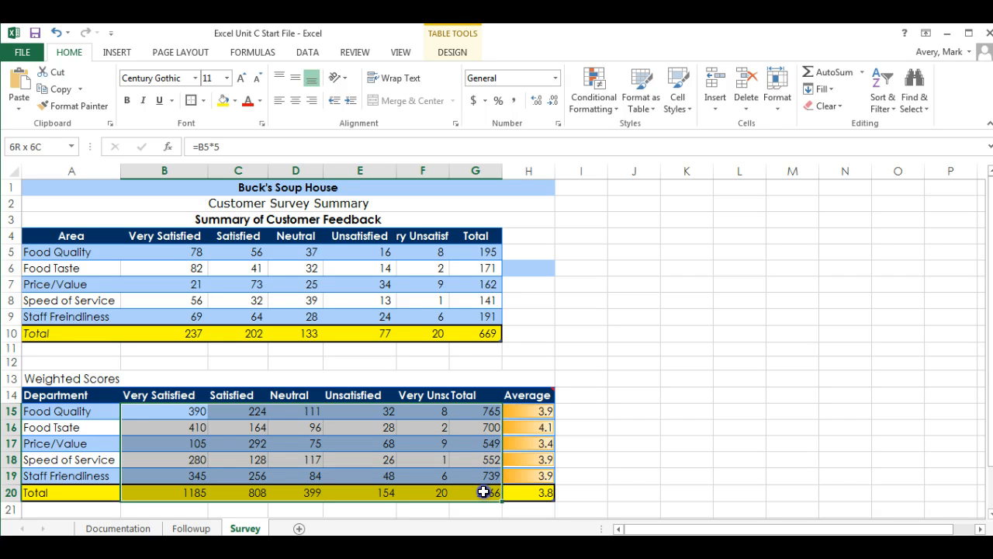
{"action": "left_click", "coordinate": [184, 411]}
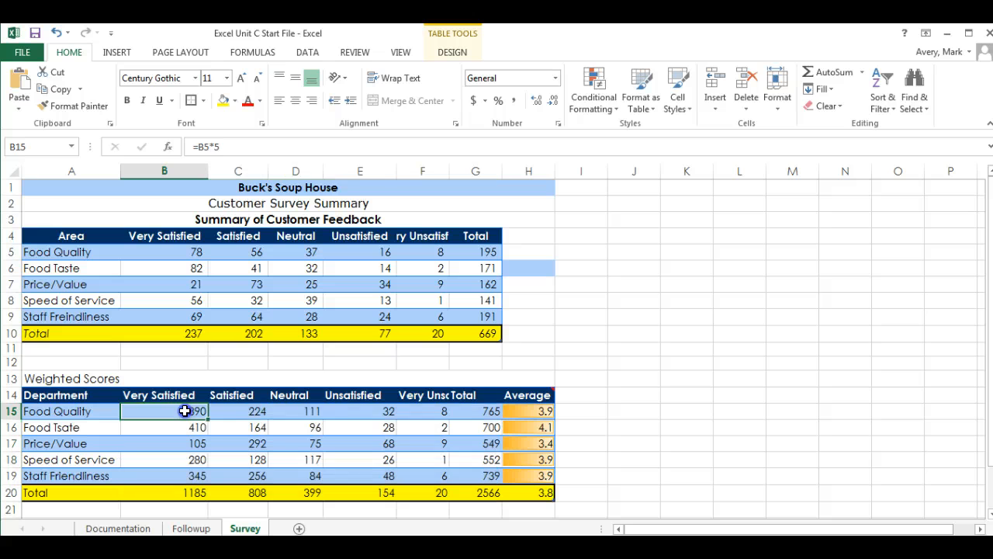
{"action": "left_click_drag", "start_coordinate": [184, 412], "coordinate": [470, 491]}
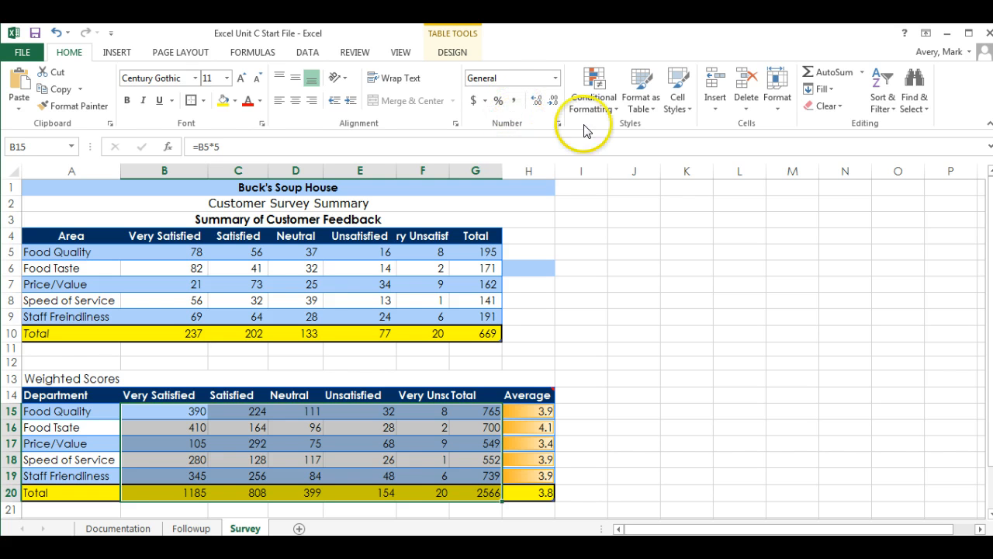
{"action": "left_click", "coordinate": [688, 111]}
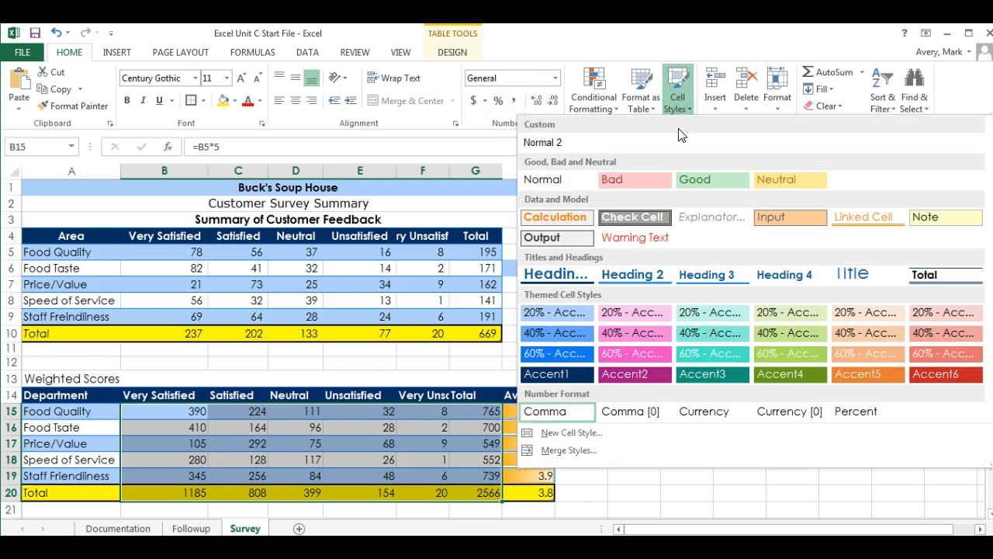
{"action": "left_click", "coordinate": [544, 411]}
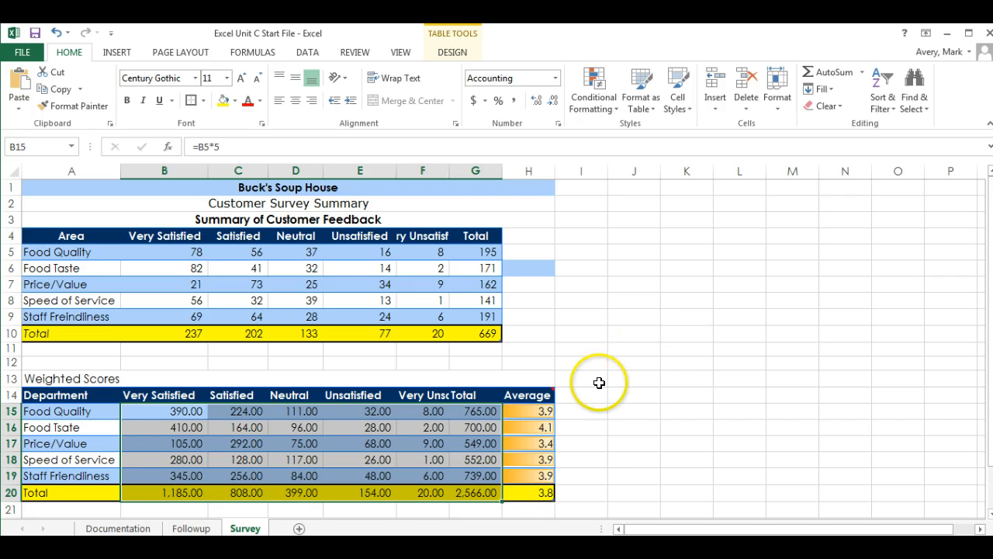
{"action": "left_click", "coordinate": [578, 349]}
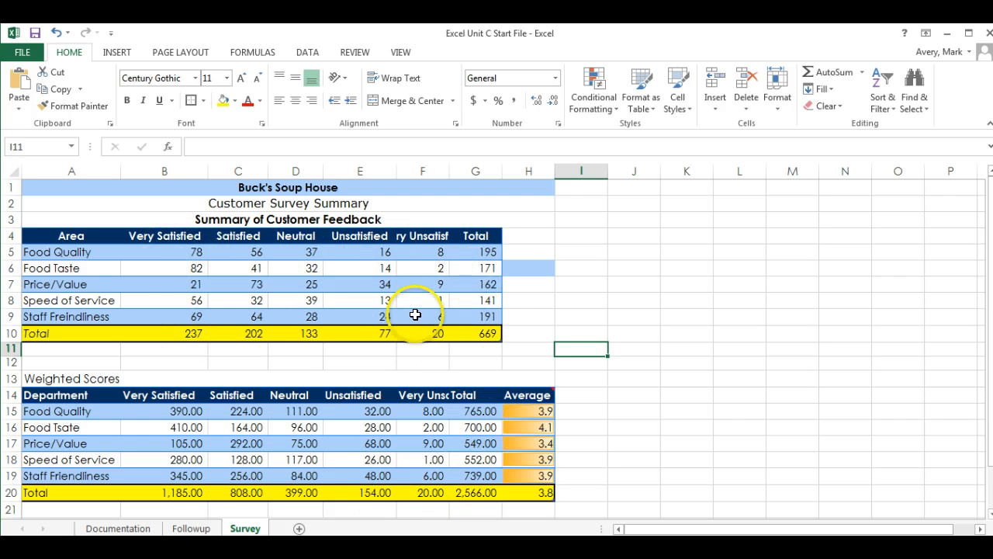
Cut B15:G20 to zero decimal places, giving values such as 1,185 and 2,566
{"action": "left_click", "coordinate": [197, 409]}
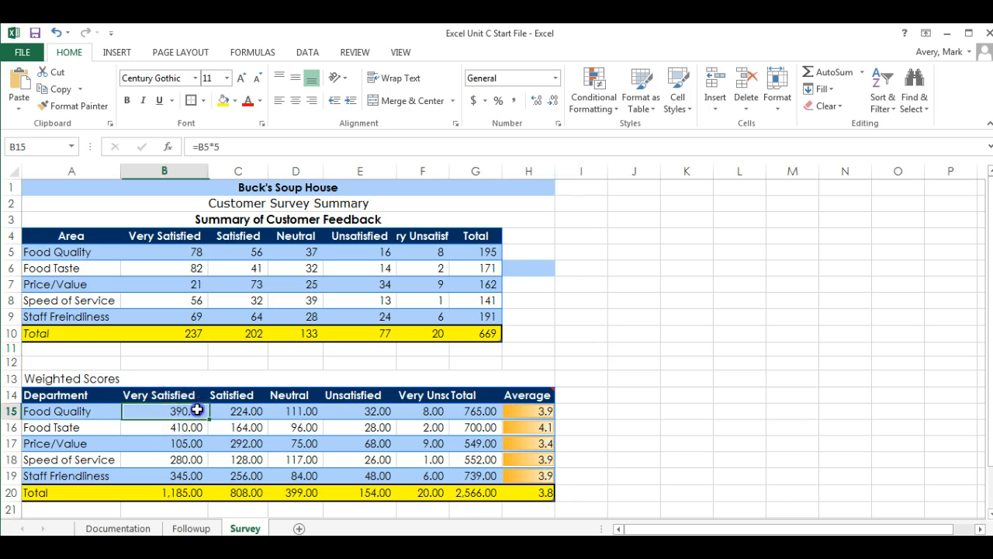
{"action": "left_click_drag", "start_coordinate": [197, 409], "coordinate": [472, 496]}
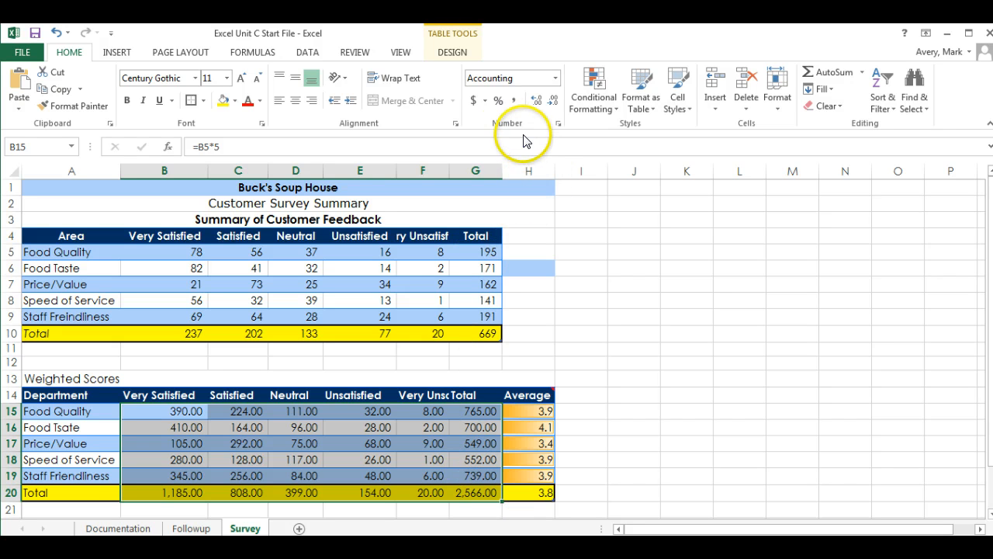
{"action": "left_click", "coordinate": [553, 102]}
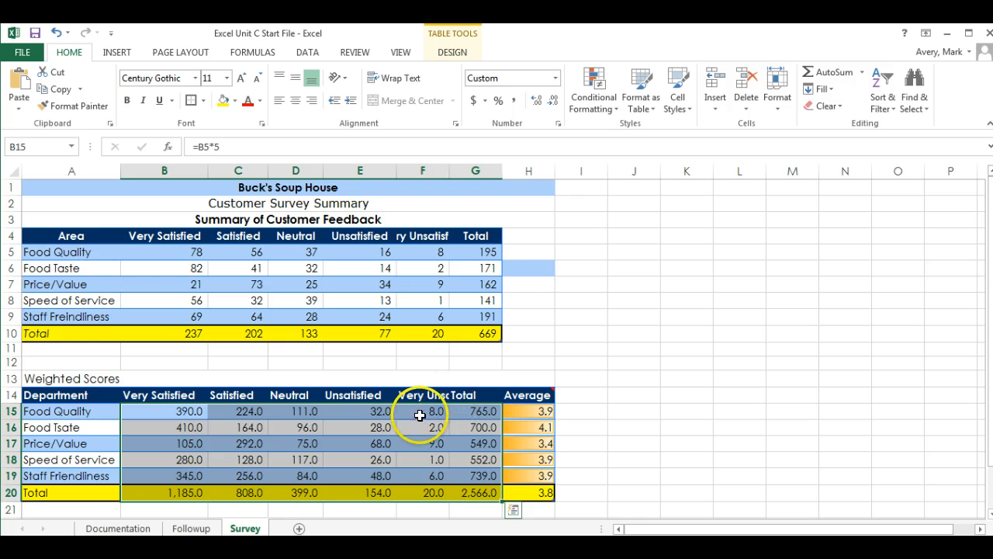
{"action": "left_click", "coordinate": [553, 102]}
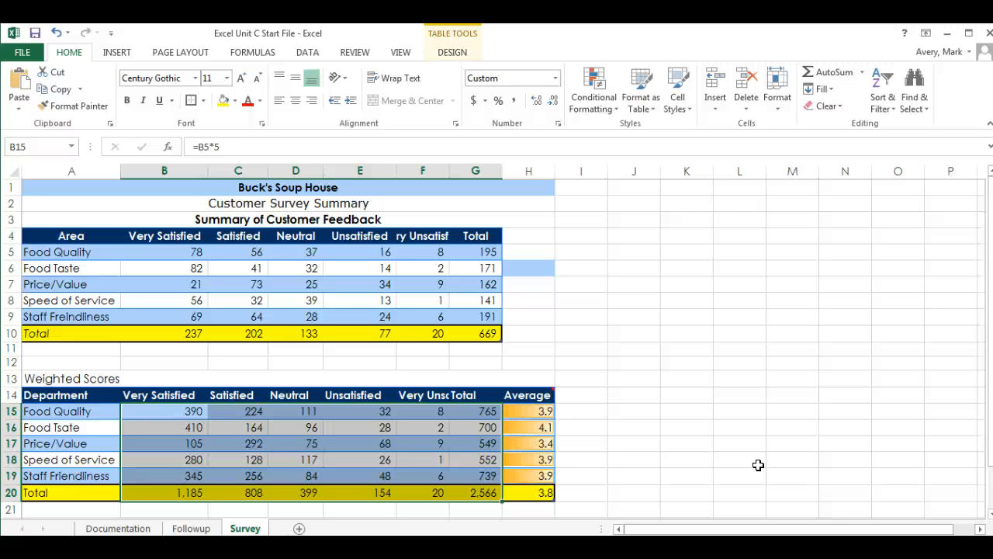
{"action": "left_click", "coordinate": [548, 315]}
Apply the Short Date number format to the survey date cells C22:E23
{"action": "scroll", "coordinate": [543, 331], "scroll_direction": "down", "scroll_amount": 1}
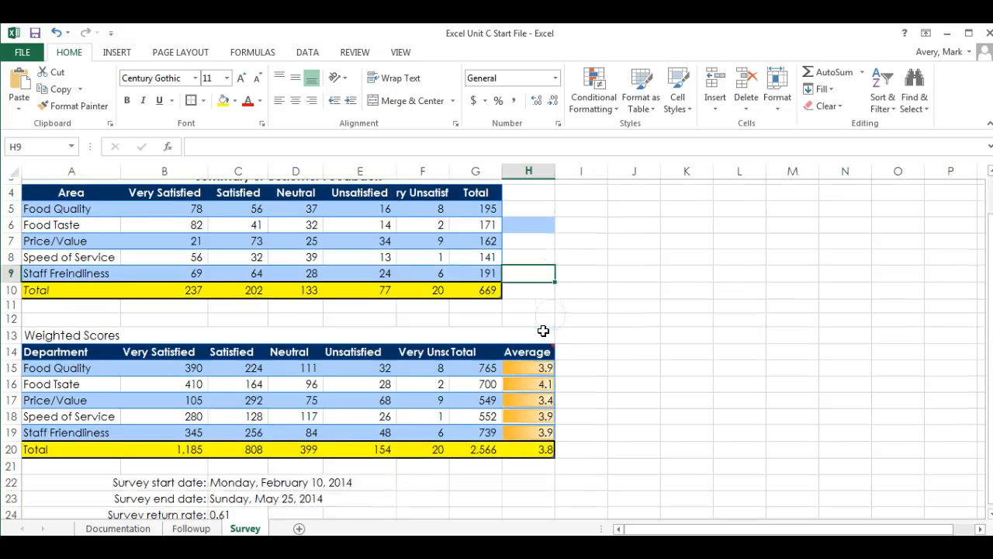
{"action": "scroll", "coordinate": [544, 331], "scroll_direction": "down", "scroll_amount": 1}
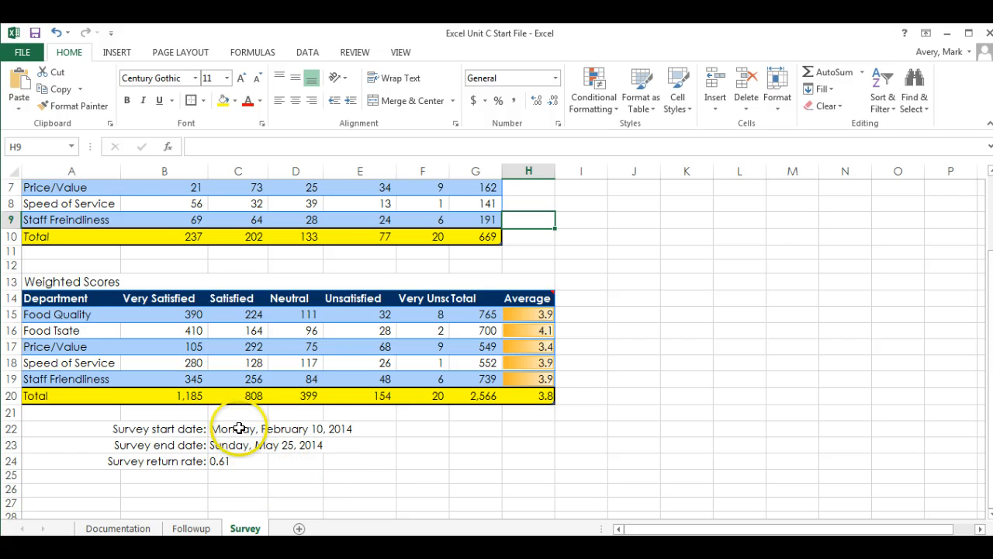
{"action": "left_click_drag", "start_coordinate": [238, 431], "coordinate": [239, 452]}
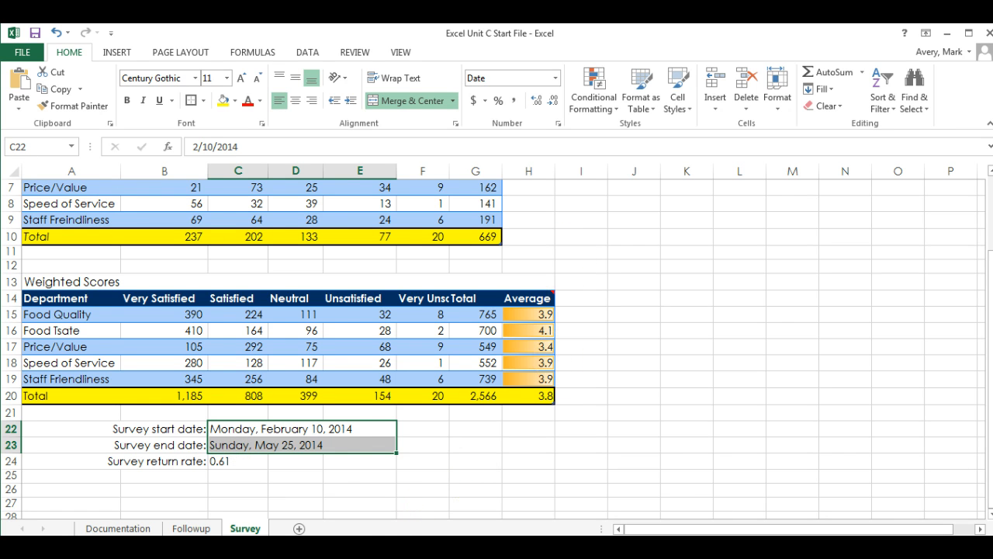
{"action": "left_click", "coordinate": [463, 429]}
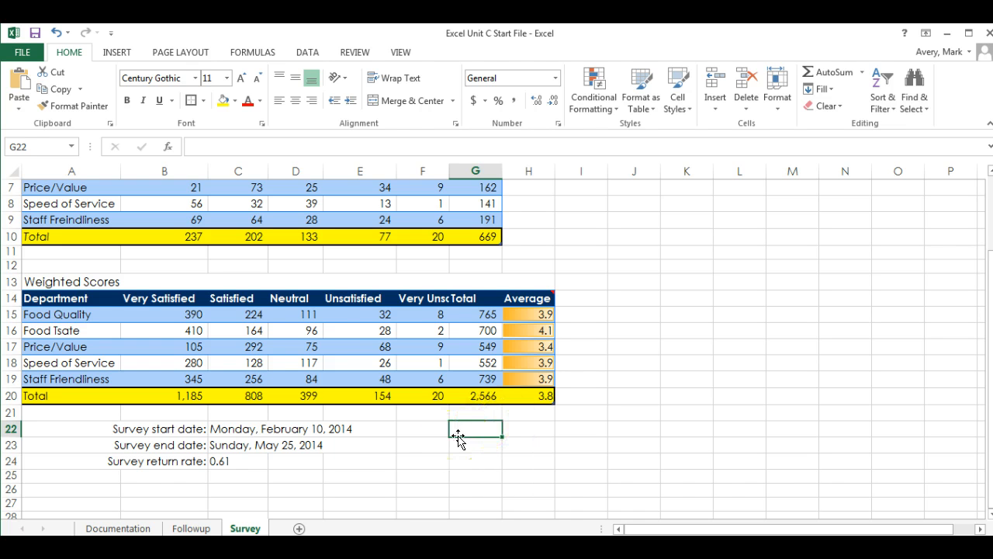
{"action": "left_click", "coordinate": [233, 427]}
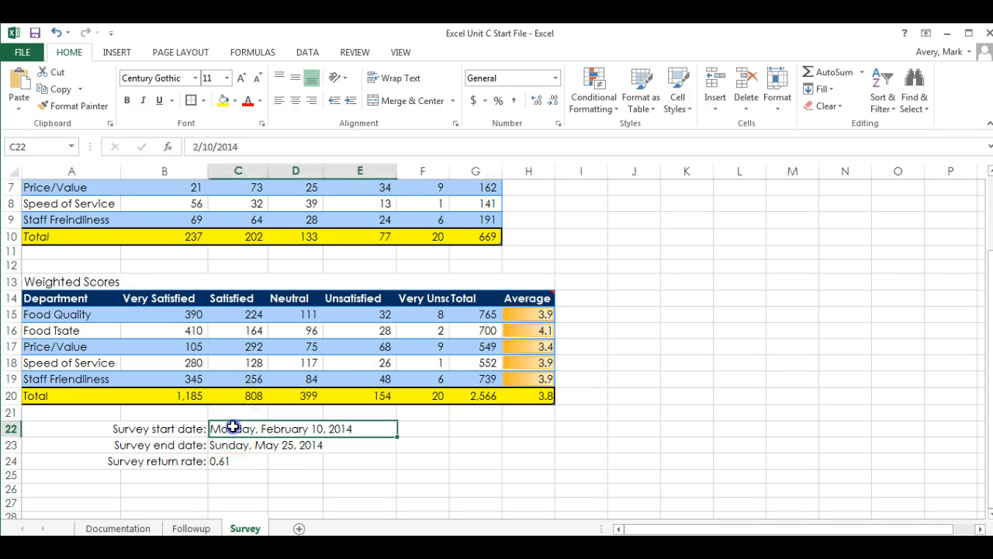
{"action": "left_click_drag", "start_coordinate": [232, 427], "coordinate": [235, 443]}
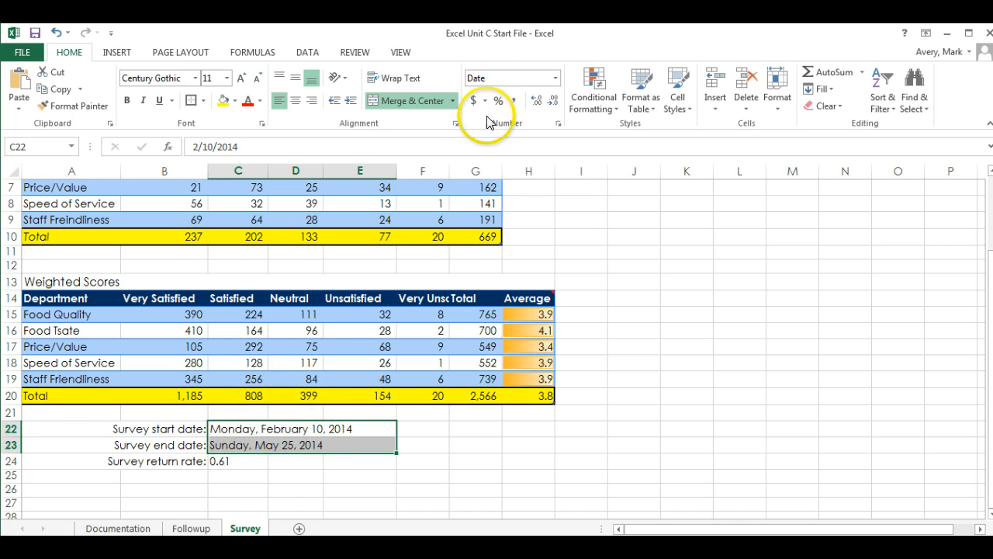
{"action": "left_click", "coordinate": [556, 79]}
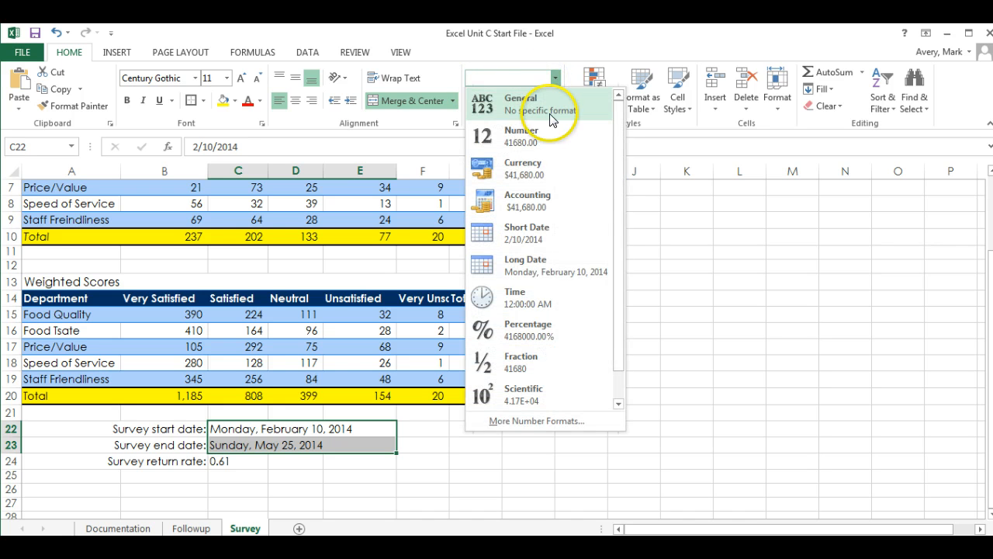
{"action": "left_click", "coordinate": [517, 238]}
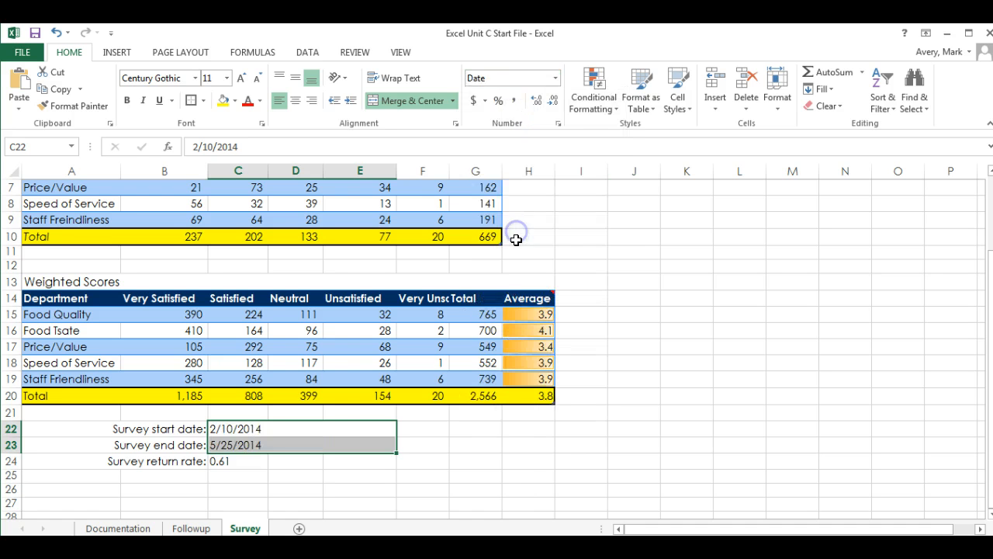
{"action": "left_click", "coordinate": [508, 466]}
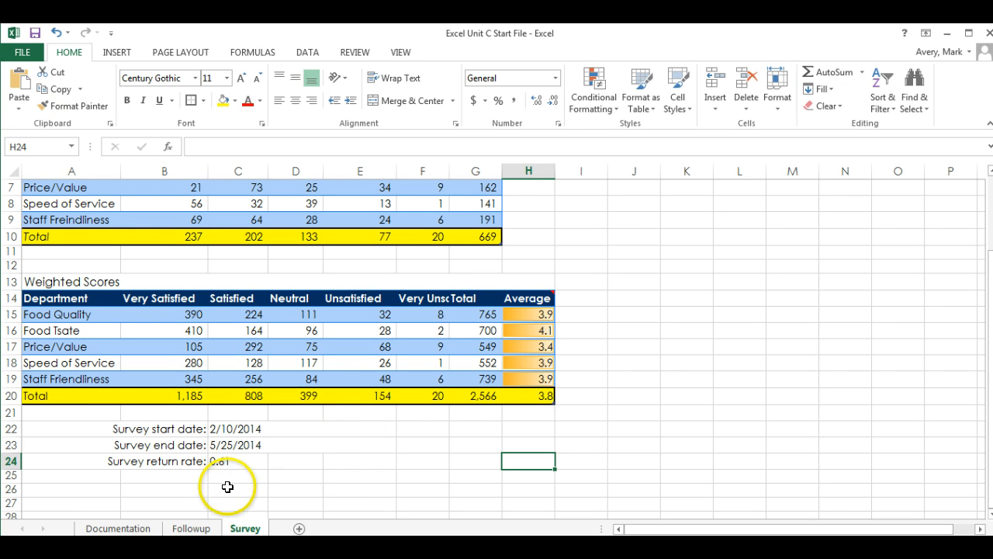
Apply Percent Style to the return rate in C24 so it reads 61%
{"action": "left_click", "coordinate": [232, 462]}
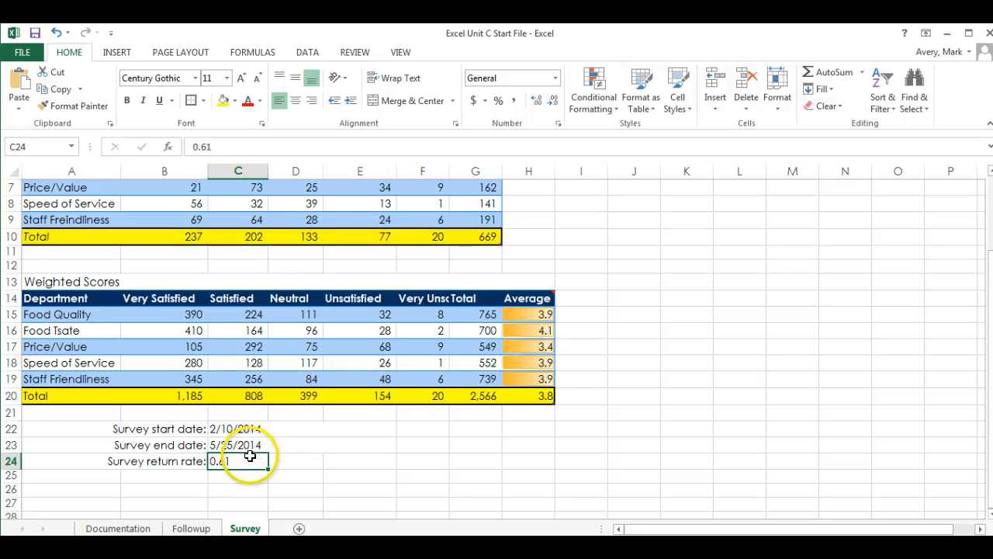
{"action": "left_click", "coordinate": [499, 103]}
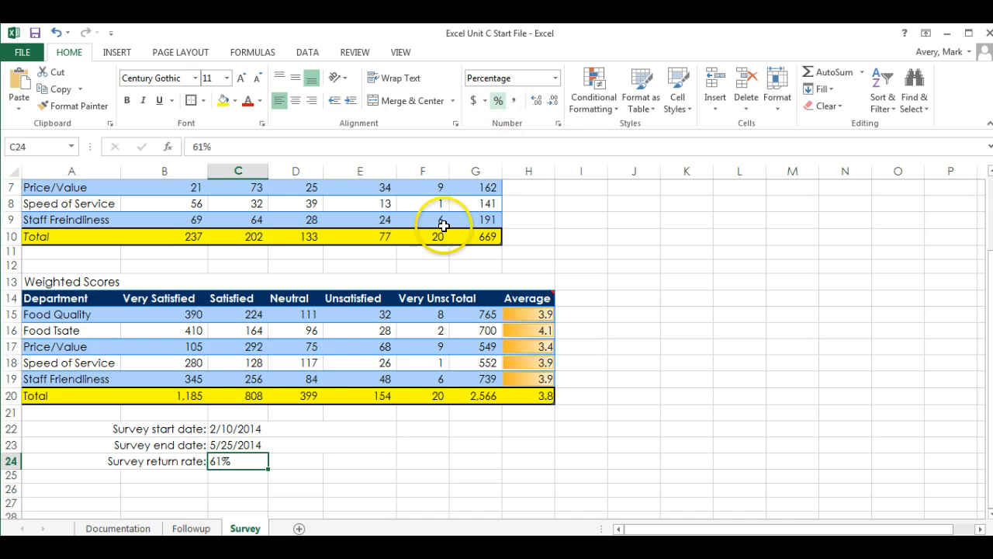